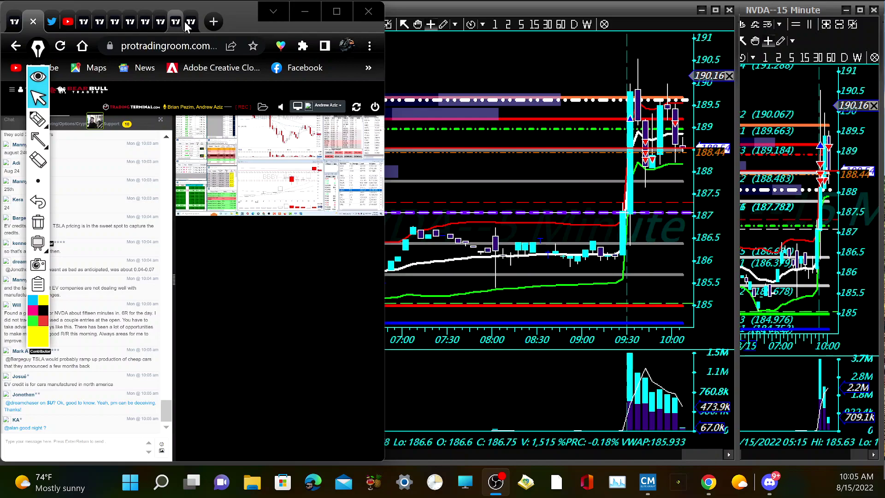
Bring up the iShares National Muni Bond ETF chart in a maximized browser window and move the floating annotation toolbar onto the chart
{"action": "left_click", "coordinate": [192, 22]}
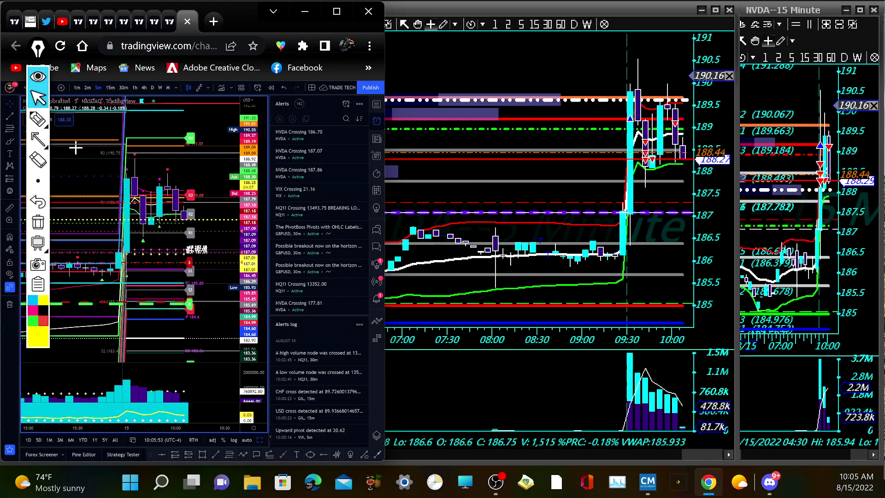
{"action": "left_click", "coordinate": [77, 22]}
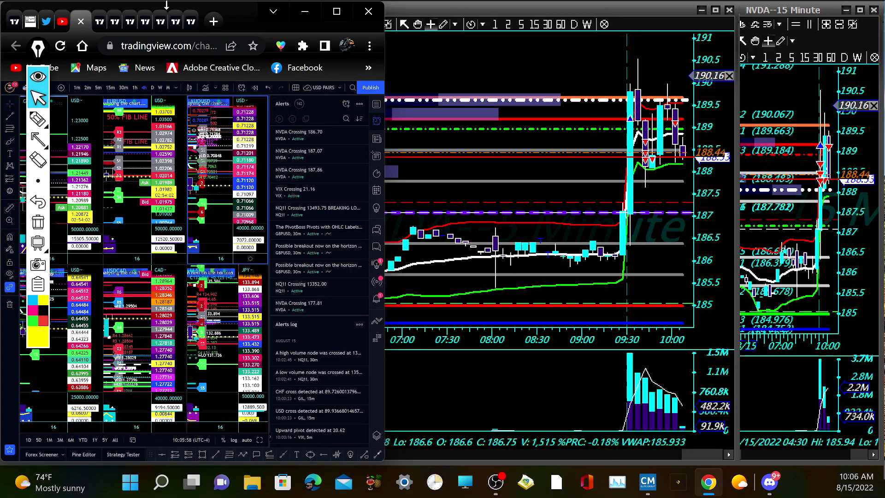
{"action": "left_click", "coordinate": [99, 22]}
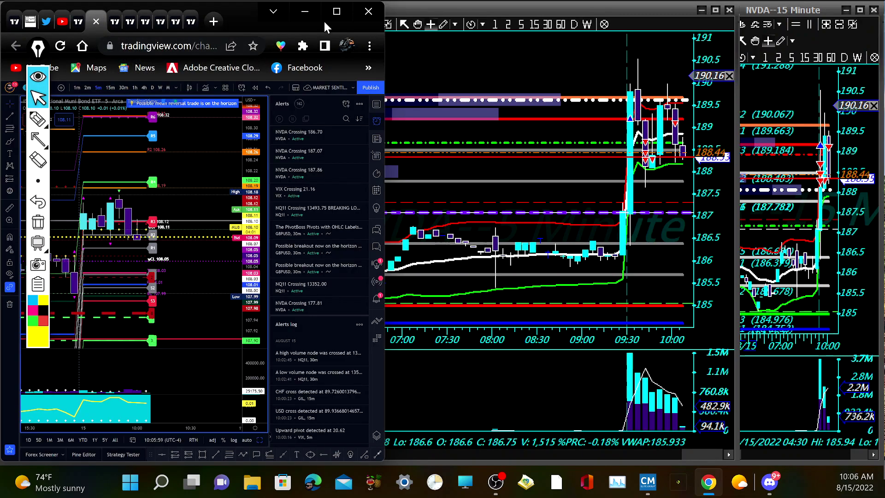
{"action": "left_click", "coordinate": [335, 14]}
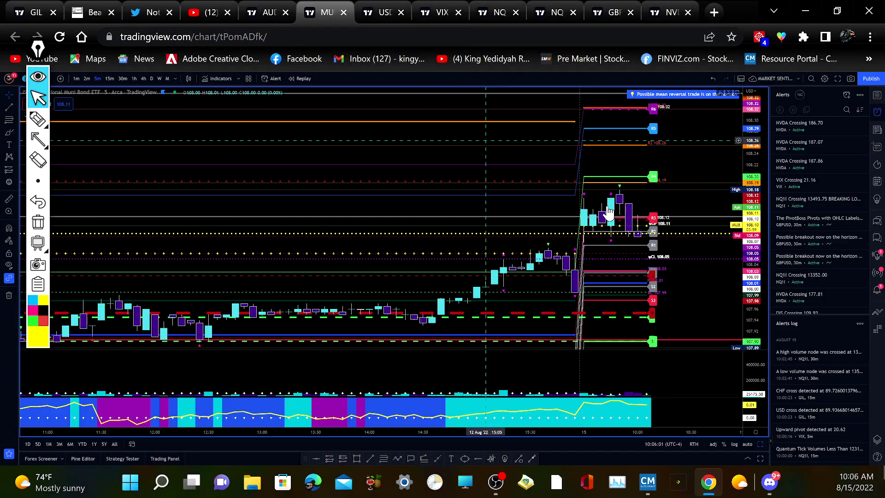
{"action": "left_click_drag", "start_coordinate": [669, 300], "coordinate": [610, 292]}
{"action": "mouse_move", "coordinate": [32, 55]}
{"action": "left_mouse_down"}
{"action": "mouse_move", "coordinate": [85, 95]}
{"action": "mouse_move", "coordinate": [131, 162]}
{"action": "mouse_move", "coordinate": [175, 137]}
{"action": "left_mouse_up"}
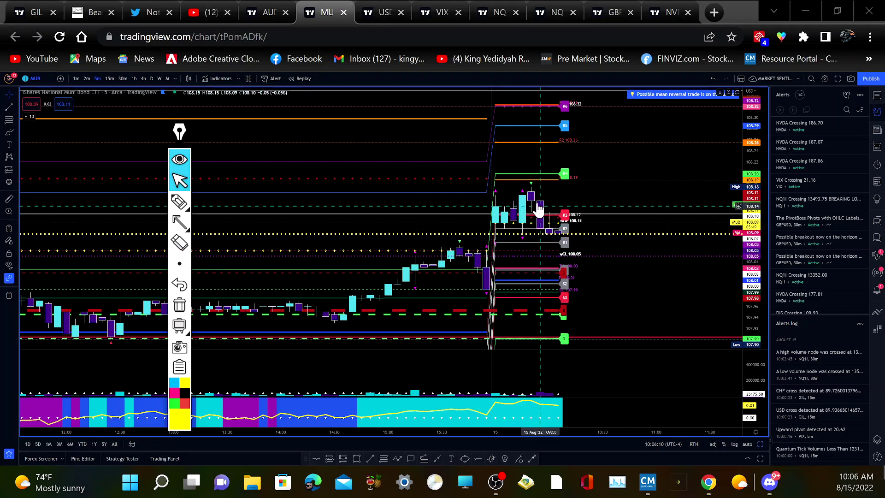
Mark the muni bond chart with two yellow arrows, one at the session's peak candles and one up to the latest candles
{"action": "left_click", "coordinate": [180, 222]}
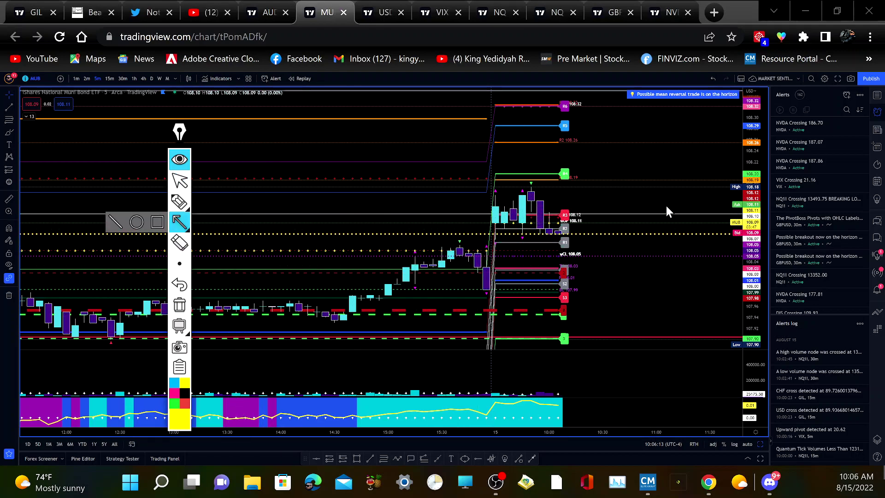
{"action": "left_click_drag", "start_coordinate": [562, 139], "coordinate": [525, 190]}
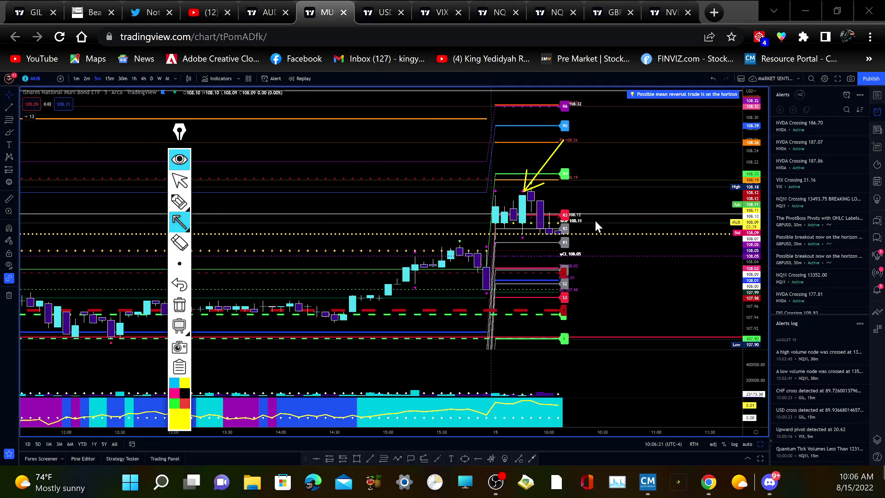
{"action": "left_click_drag", "start_coordinate": [560, 314], "coordinate": [559, 241]}
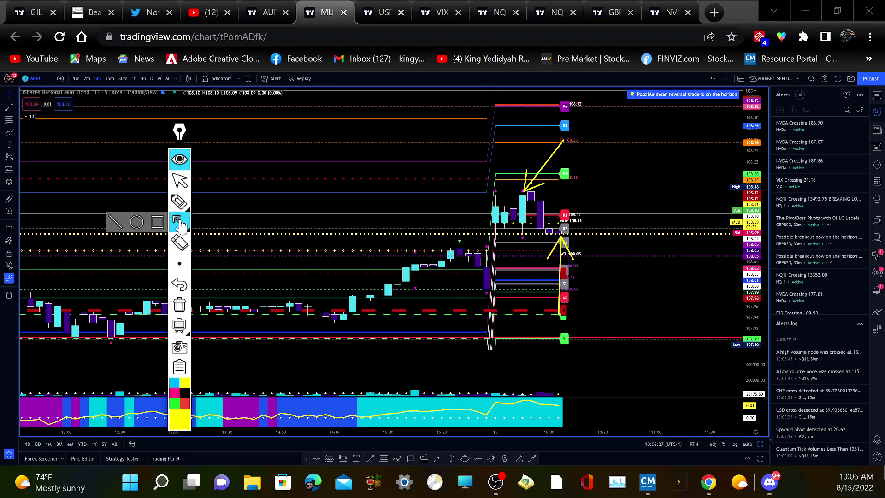
{"action": "left_click", "coordinate": [180, 181]}
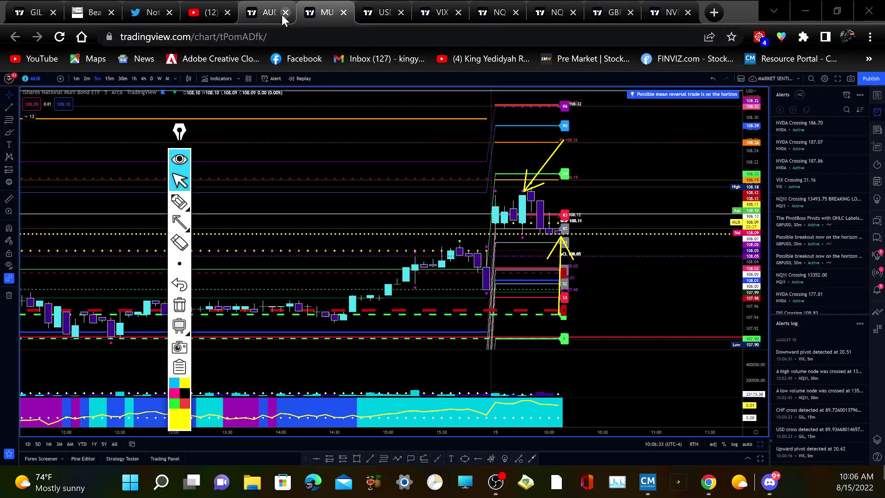
Switch to the Dow Jones FXCM Dollar Index chart and clear the leftover arrows from the screen
{"action": "left_click", "coordinate": [380, 11]}
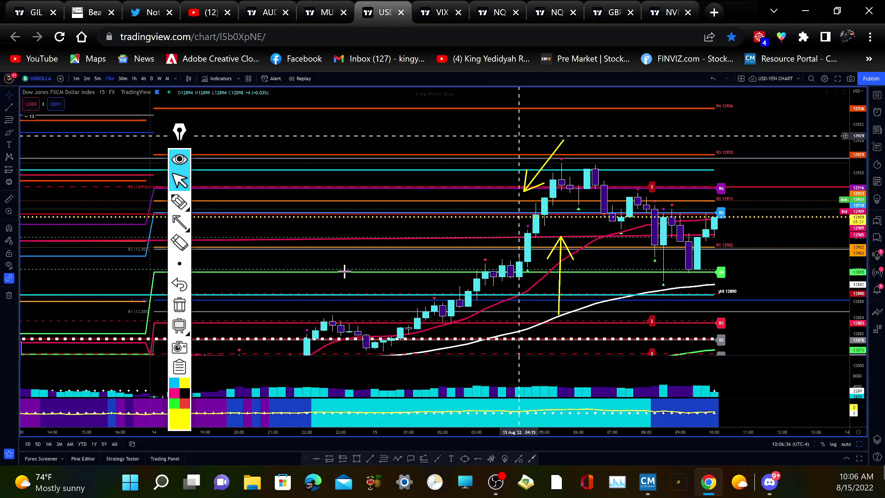
{"action": "left_click", "coordinate": [179, 305]}
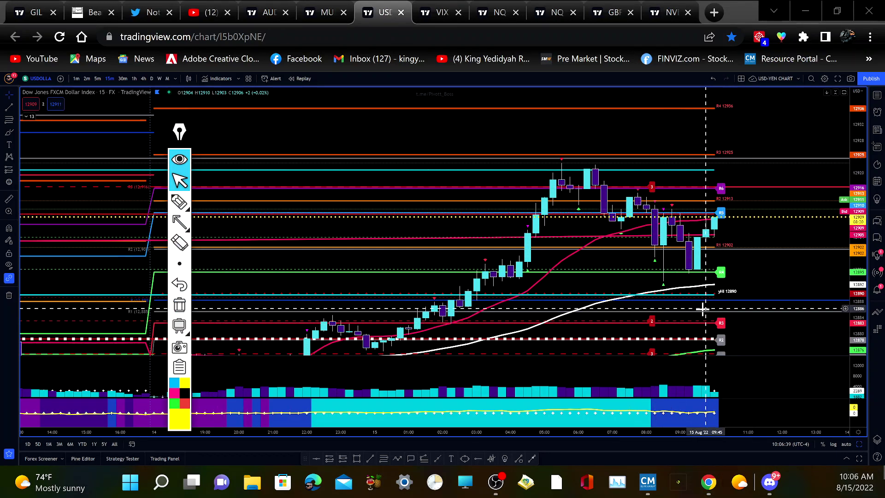
{"action": "scroll", "coordinate": [733, 277], "scroll_direction": "up", "scroll_amount": 3}
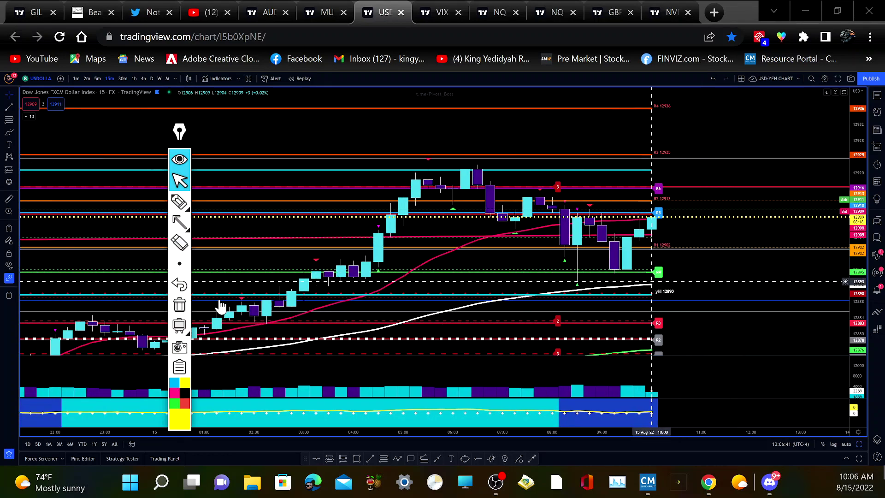
Draw four yellow arrows on the dollar index chart at the latest candle, recent low, R6 and upper cyan line, and clear them all
{"action": "left_click", "coordinate": [179, 223]}
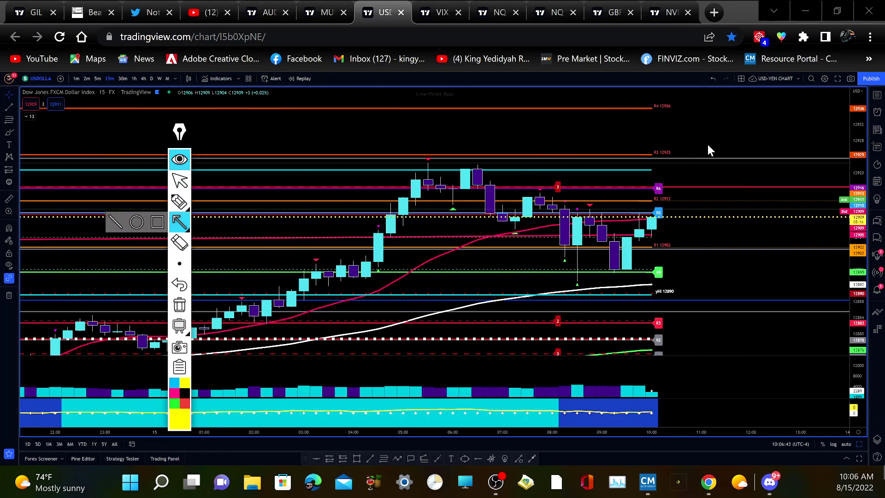
{"action": "left_click_drag", "start_coordinate": [708, 142], "coordinate": [665, 222]}
{"action": "left_click_drag", "start_coordinate": [622, 289], "coordinate": [625, 280]}
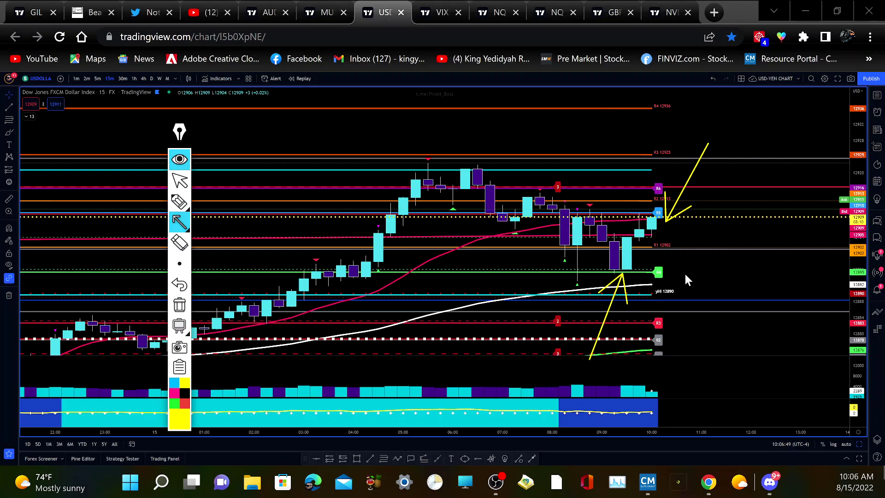
{"action": "left_click_drag", "start_coordinate": [646, 136], "coordinate": [625, 167]}
{"action": "mouse_move", "coordinate": [665, 188]}
{"action": "left_mouse_down"}
{"action": "mouse_move", "coordinate": [657, 217]}
{"action": "mouse_move", "coordinate": [657, 191]}
{"action": "left_mouse_up"}
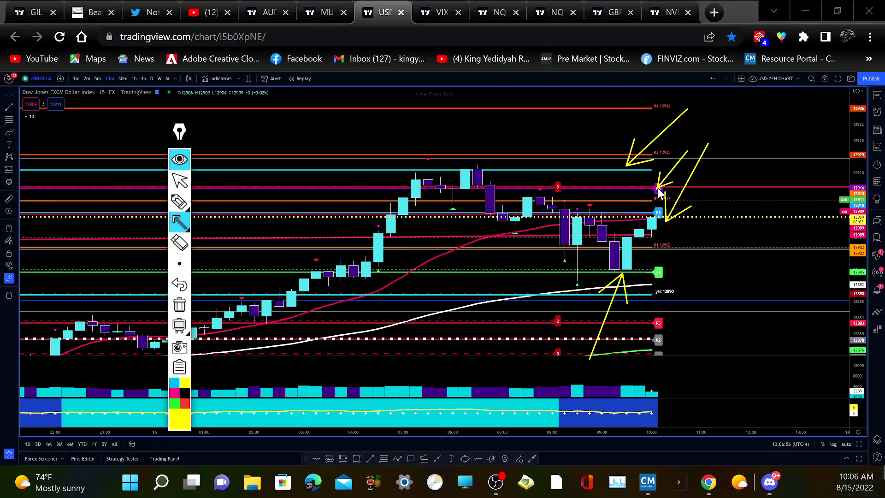
{"action": "left_click", "coordinate": [179, 305]}
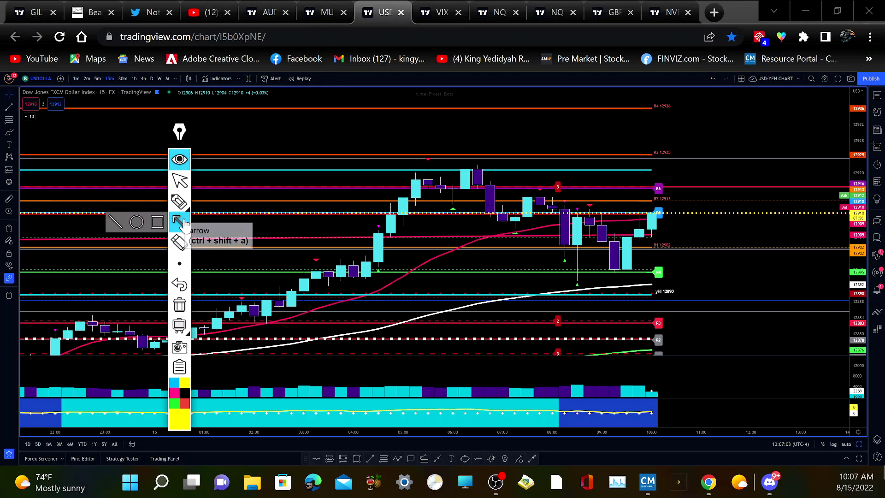
{"action": "left_click", "coordinate": [180, 180]}
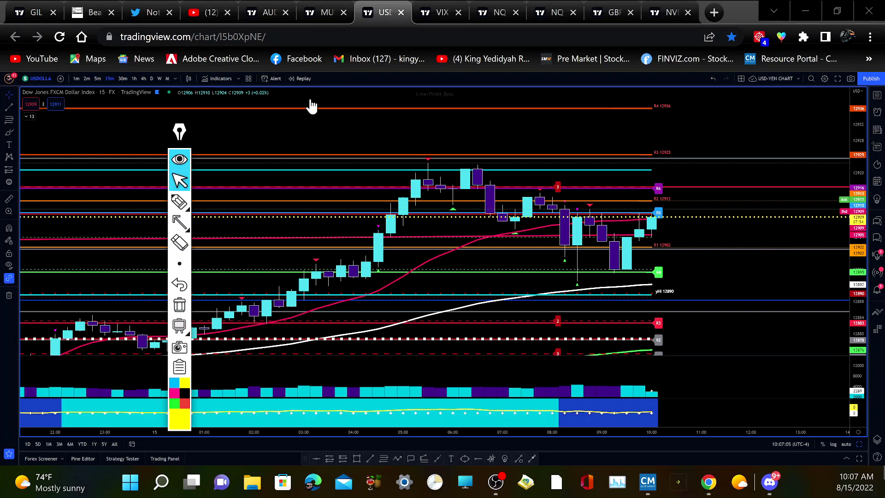
On the VIX chart, draw two arrows at the latest lows and one projecting down toward the green 20.20 level, and clear them
{"action": "left_click", "coordinate": [436, 14]}
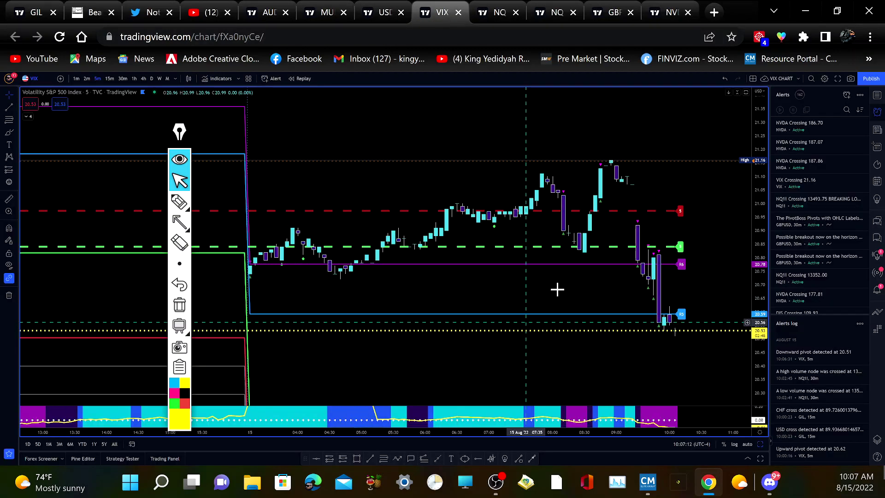
{"action": "left_click_drag", "start_coordinate": [565, 290], "coordinate": [413, 256]}
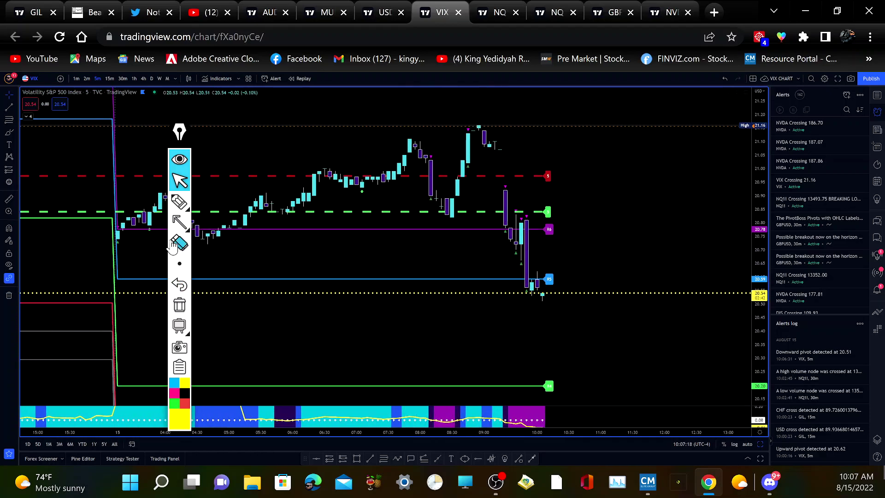
{"action": "left_click", "coordinate": [179, 226]}
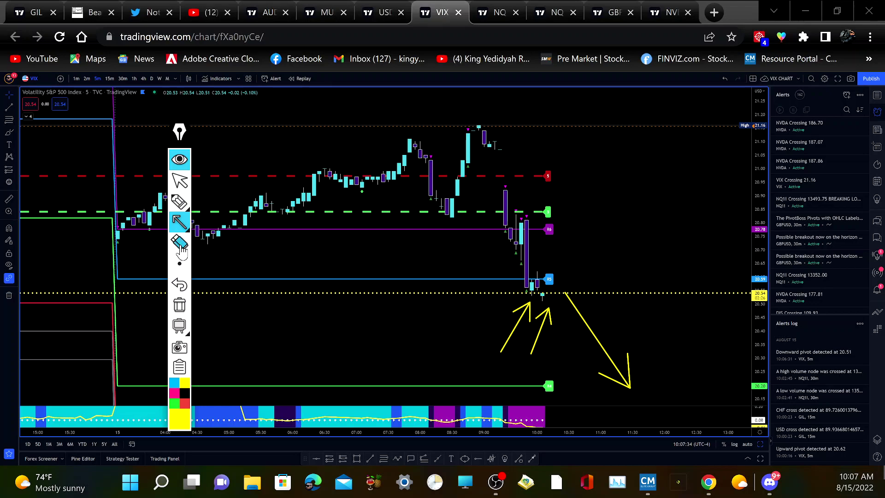
{"action": "left_click", "coordinate": [178, 305]}
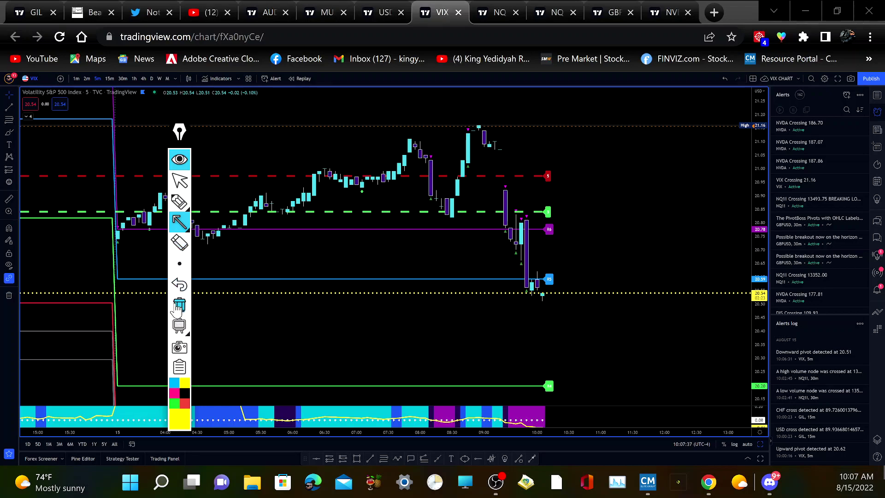
{"action": "left_click", "coordinate": [179, 181]}
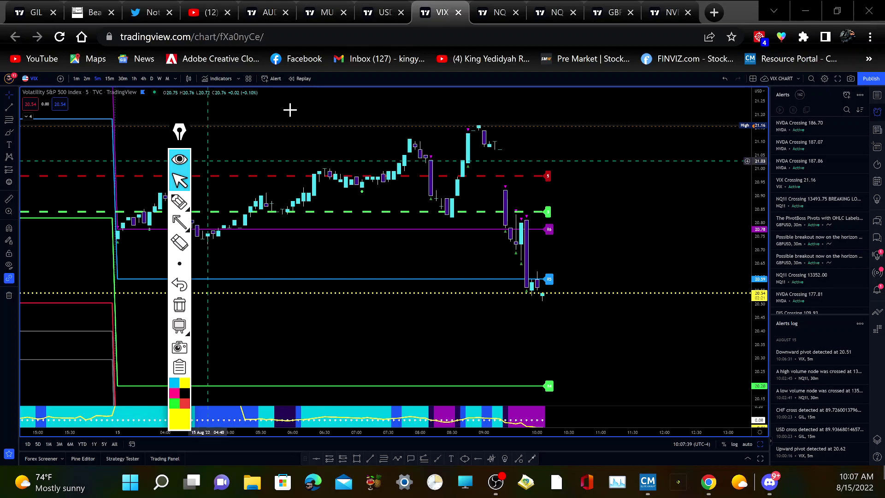
Open the 15-minute NASDAQ 100 E-mini futures chart from the FUTURES layout and hide the alerts list
{"action": "left_click", "coordinate": [491, 12]}
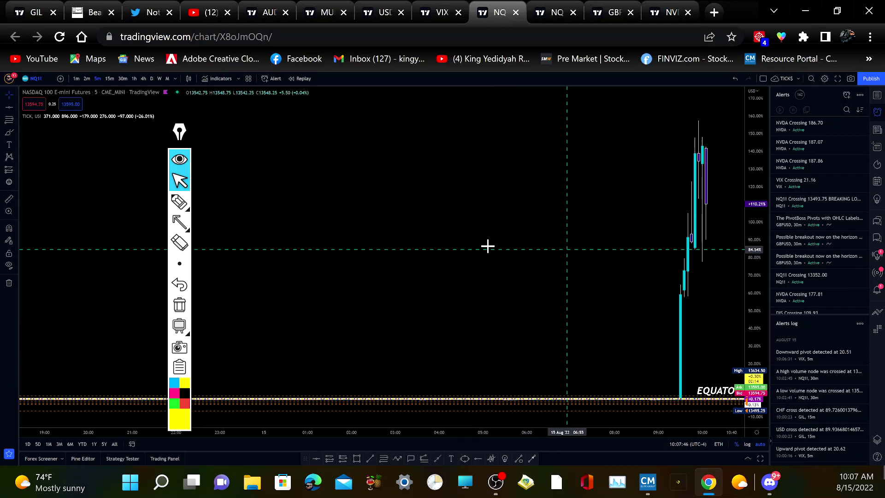
{"action": "left_click", "coordinate": [554, 12]}
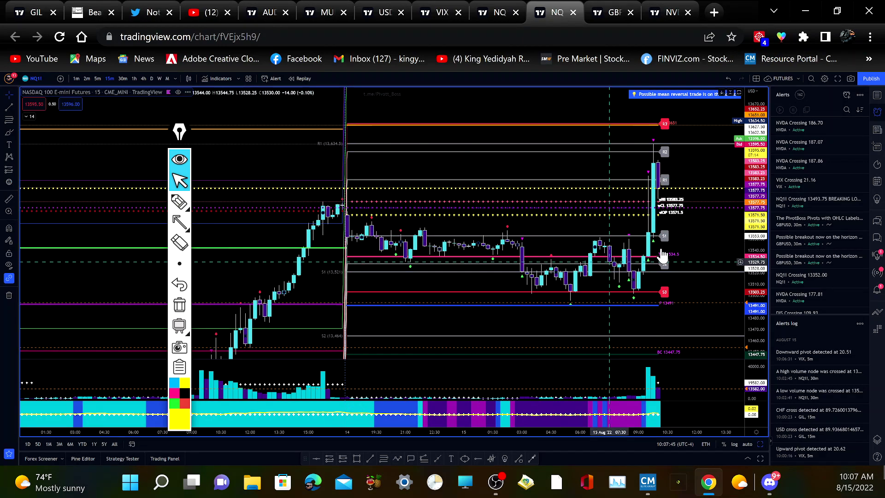
{"action": "left_click_drag", "start_coordinate": [700, 227], "coordinate": [603, 250]}
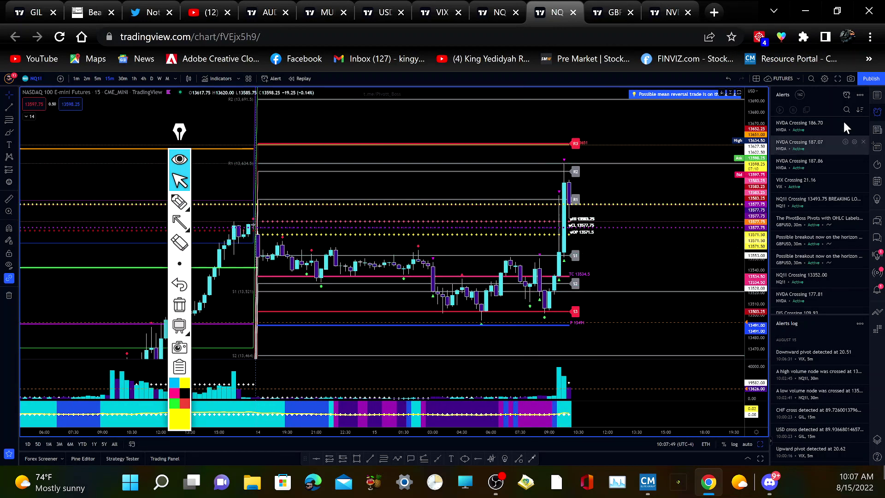
{"action": "left_click", "coordinate": [877, 115]}
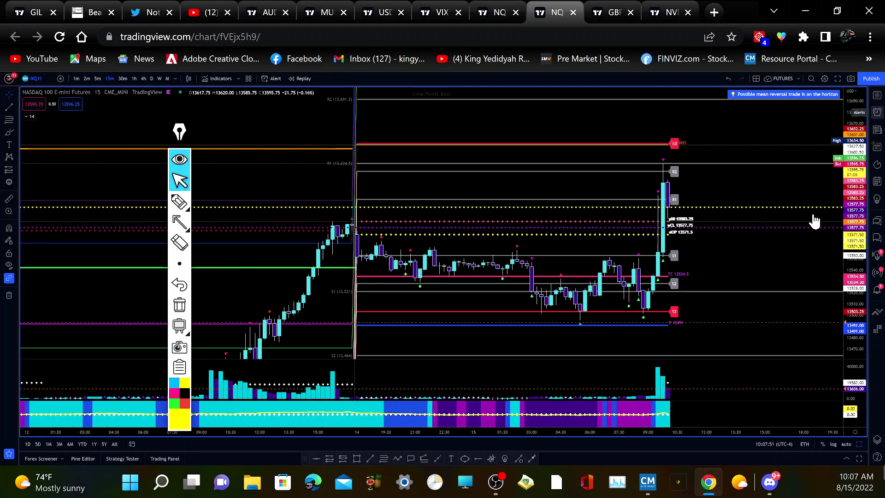
{"action": "scroll", "coordinate": [713, 279], "scroll_direction": "up", "scroll_amount": 3}
Draw six yellow arrows on the NASDAQ futures chart at the spike's high and sides, yesterday's levels, S1 and S2, and clear them all
{"action": "left_click", "coordinate": [177, 223]}
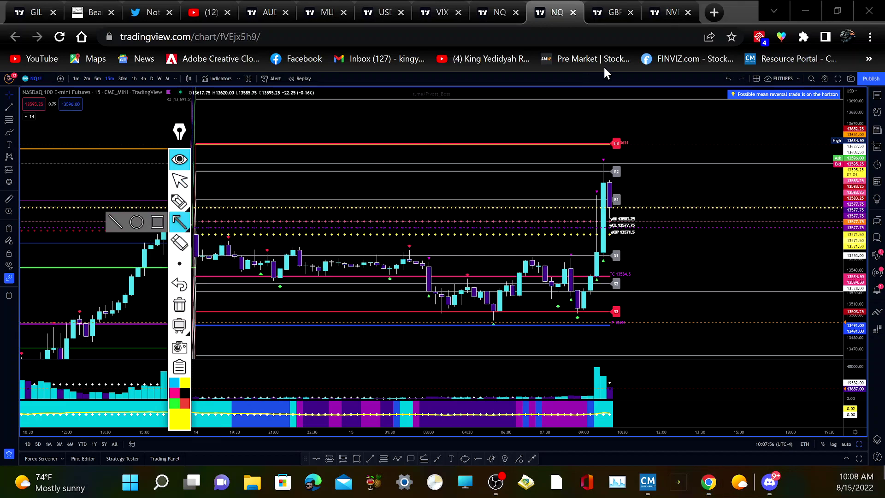
{"action": "left_click_drag", "start_coordinate": [633, 103], "coordinate": [605, 153]}
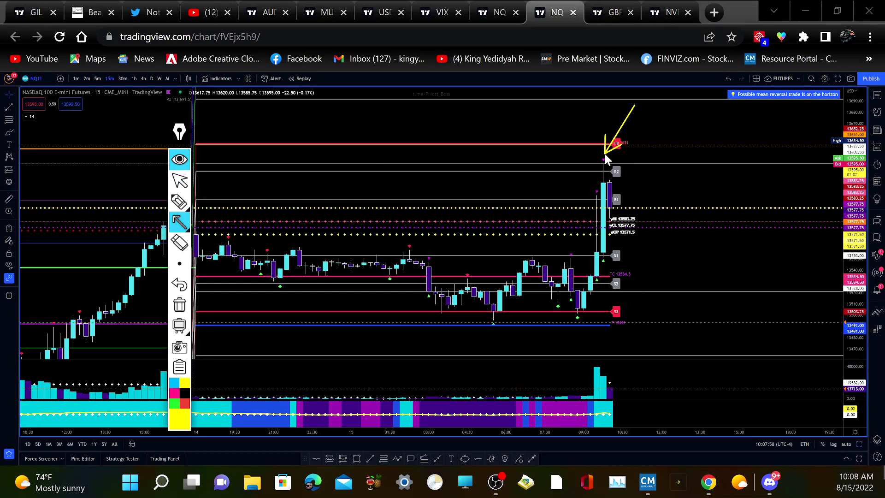
{"action": "left_click_drag", "start_coordinate": [668, 142], "coordinate": [617, 205]}
{"action": "left_click_drag", "start_coordinate": [679, 174], "coordinate": [640, 225]}
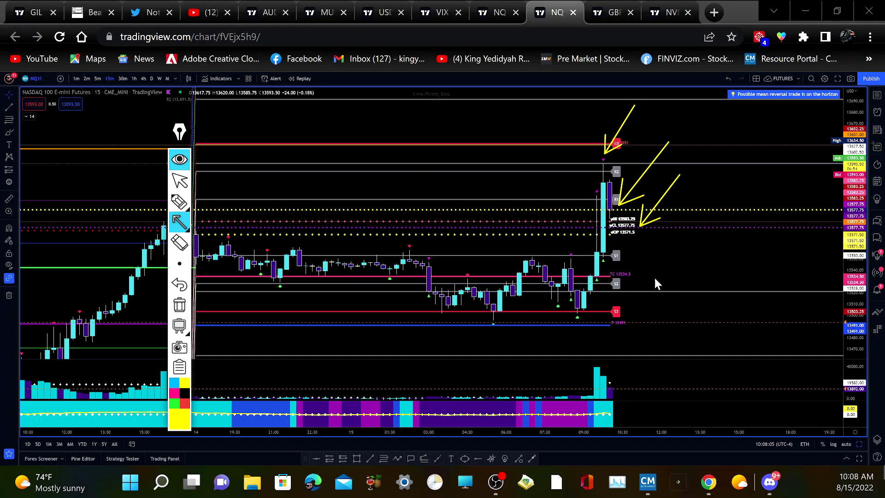
{"action": "left_click_drag", "start_coordinate": [696, 218], "coordinate": [620, 255]}
{"action": "left_click_drag", "start_coordinate": [672, 320], "coordinate": [619, 284]}
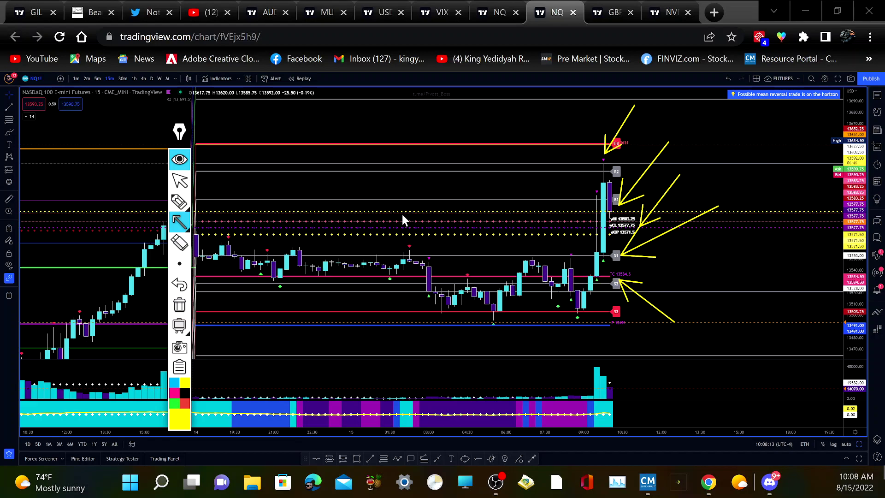
{"action": "left_click_drag", "start_coordinate": [505, 141], "coordinate": [596, 190]}
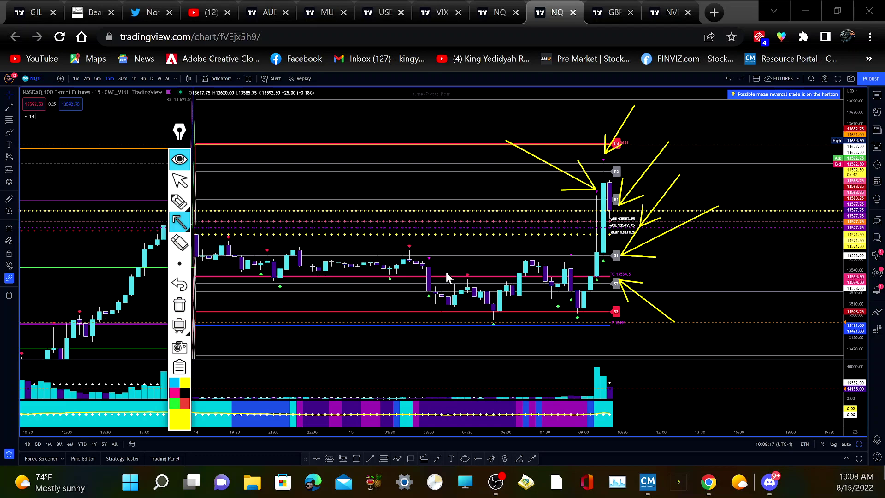
{"action": "left_click", "coordinate": [180, 308]}
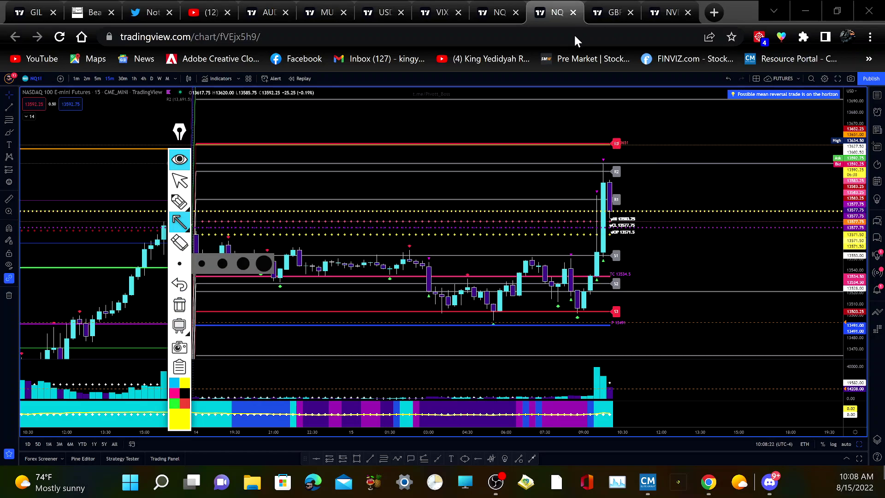
Open the 5-minute NVIDIA chart and draw two yellow arrows at the tops of the session's first two candles
{"action": "left_click", "coordinate": [671, 13]}
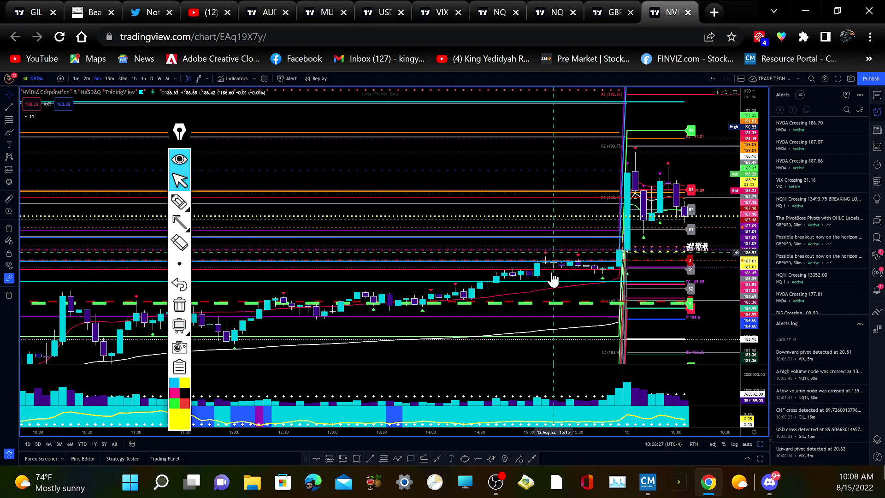
{"action": "scroll", "coordinate": [460, 262], "scroll_direction": "right", "scroll_amount": 5}
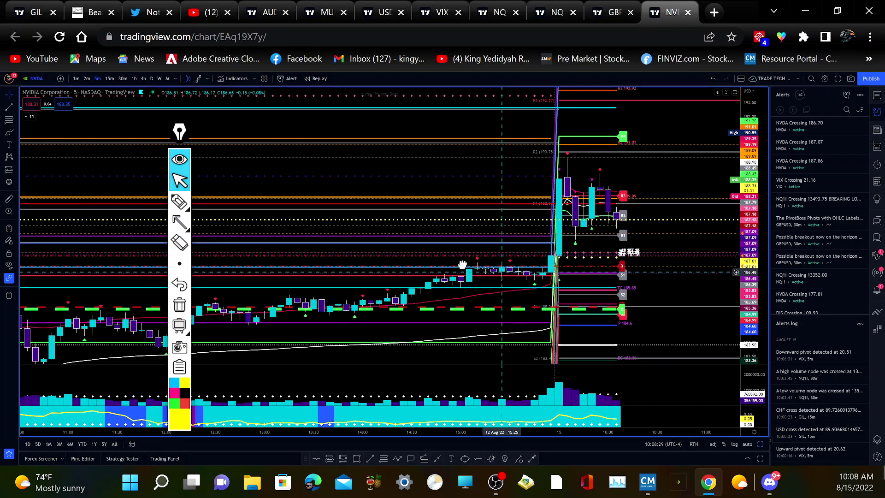
{"action": "scroll", "coordinate": [458, 262], "scroll_direction": "right", "scroll_amount": 3}
{"action": "left_click_drag", "start_coordinate": [519, 211], "coordinate": [557, 231]}
{"action": "left_click", "coordinate": [179, 222]}
{"action": "left_click_drag", "start_coordinate": [412, 131], "coordinate": [405, 168]}
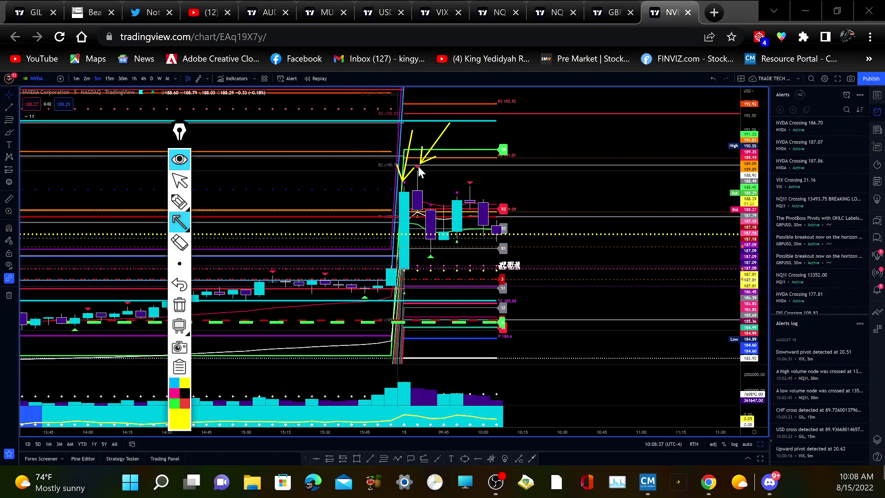
Finish the second candle's arrow, draw yellow arrows at the upper green level, R3, the white label cluster and R2, and clear them all
{"action": "left_click_drag", "start_coordinate": [422, 166], "coordinate": [427, 164]}
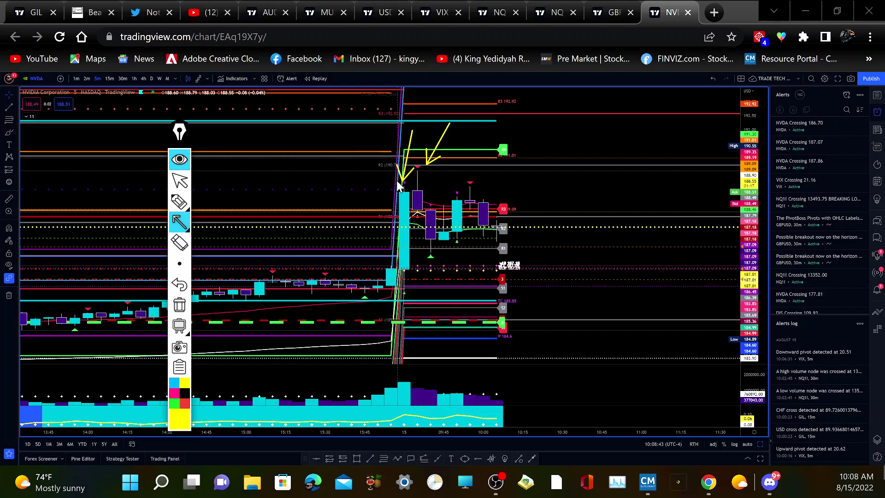
{"action": "left_click_drag", "start_coordinate": [533, 111], "coordinate": [492, 153]}
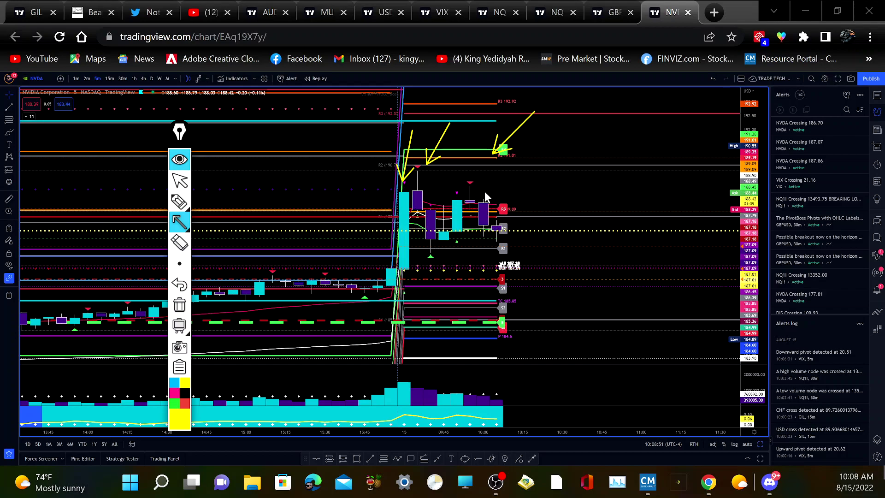
{"action": "left_click_drag", "start_coordinate": [529, 184], "coordinate": [508, 208]}
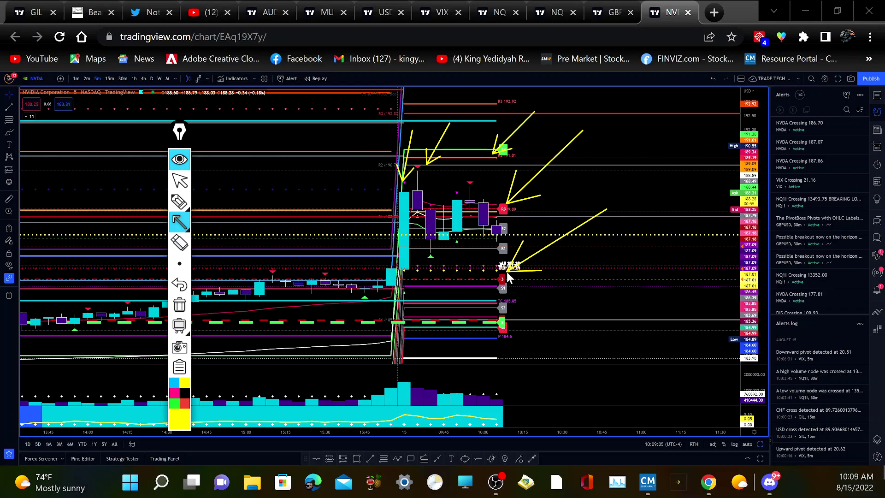
{"action": "mouse_move", "coordinate": [506, 272]}
{"action": "left_mouse_down"}
{"action": "mouse_move", "coordinate": [512, 266]}
{"action": "mouse_move", "coordinate": [448, 295]}
{"action": "mouse_move", "coordinate": [288, 278]}
{"action": "mouse_move", "coordinate": [201, 300]}
{"action": "mouse_move", "coordinate": [258, 289]}
{"action": "mouse_move", "coordinate": [377, 297]}
{"action": "mouse_move", "coordinate": [530, 269]}
{"action": "left_mouse_up"}
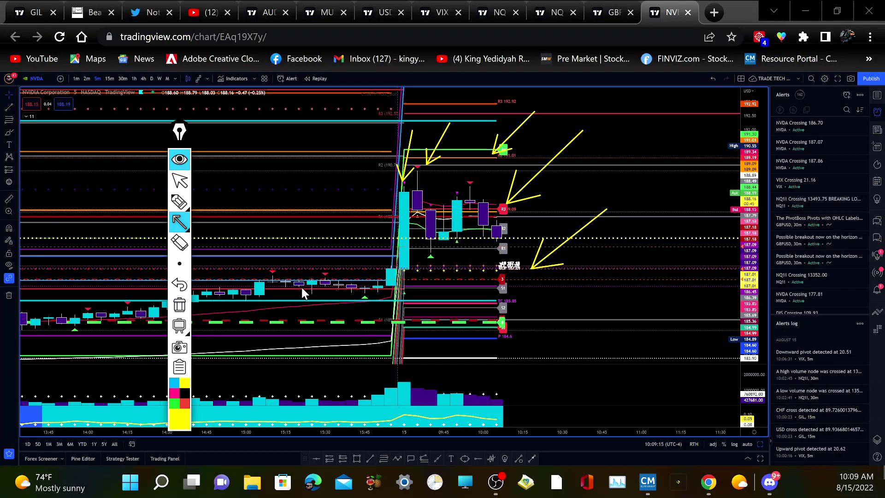
{"action": "left_click_drag", "start_coordinate": [564, 190], "coordinate": [498, 231]}
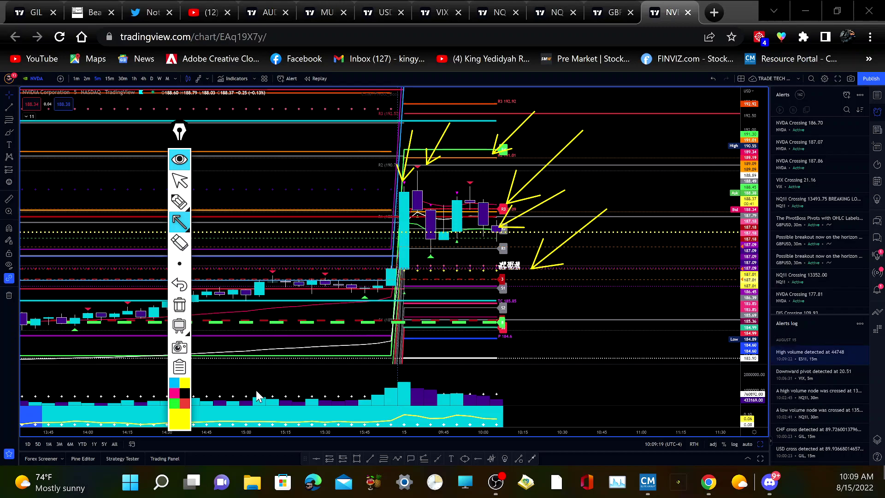
{"action": "left_click", "coordinate": [180, 305]}
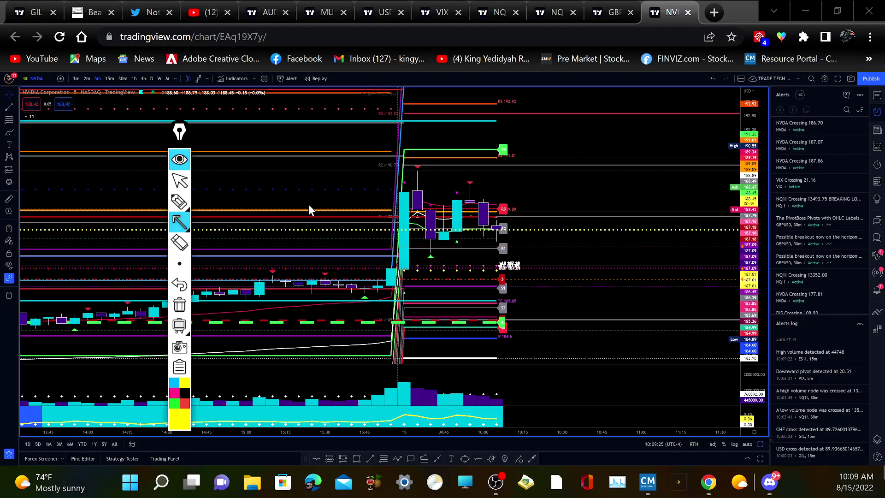
Stop drawing, switch from the browser to the trading platform, and maximize the middle 5-minute NVDA chart
{"action": "left_click", "coordinate": [181, 184]}
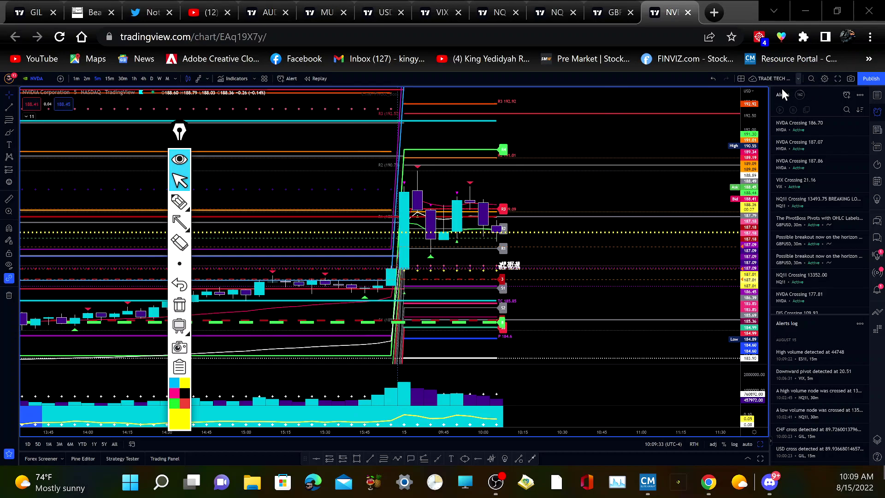
{"action": "left_click", "coordinate": [807, 10]}
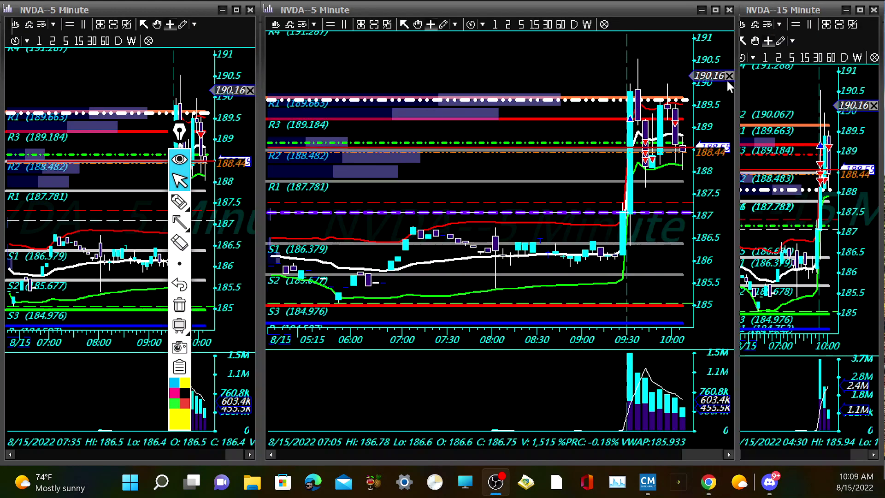
{"action": "left_click", "coordinate": [714, 10]}
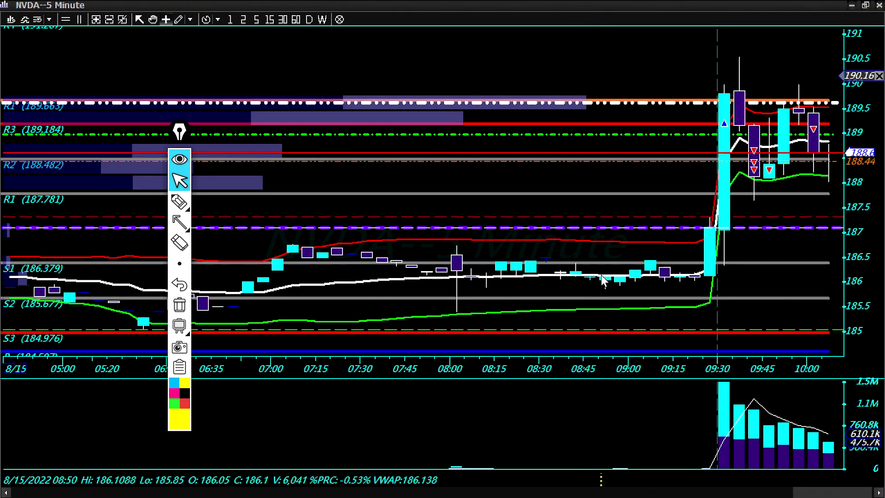
{"action": "scroll", "coordinate": [602, 280], "scroll_direction": "up", "scroll_amount": 3}
Draw five yellow arrows at the volume profile edge near R3, the second candle, the pre-open candle's bottom and the opening candle's base and top, and clear them
{"action": "mouse_move", "coordinate": [180, 203]}
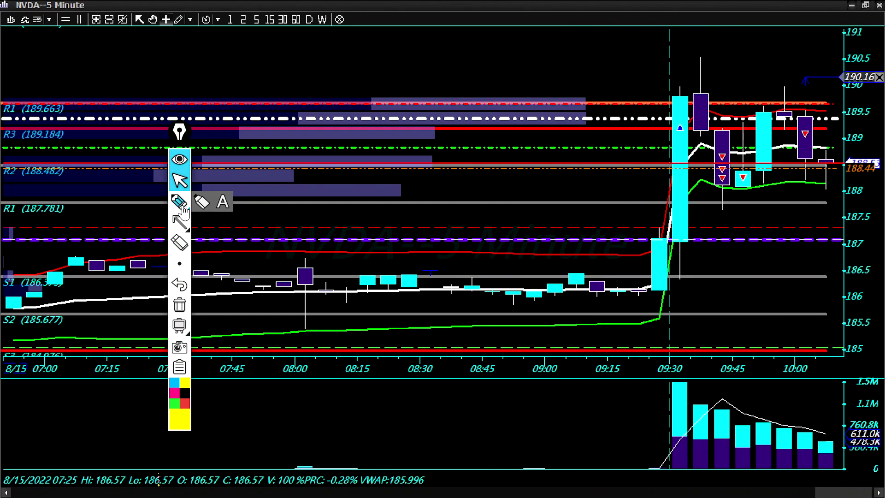
{"action": "mouse_move", "coordinate": [180, 222]}
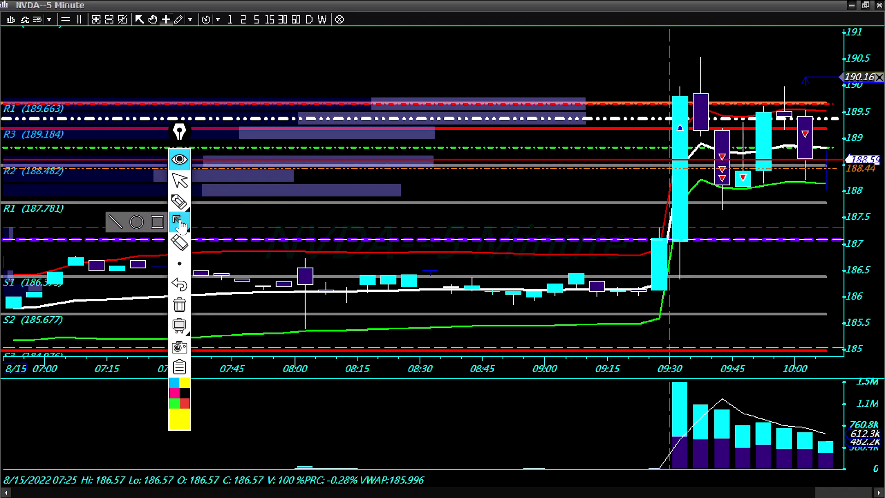
{"action": "mouse_move", "coordinate": [649, 64]}
{"action": "left_mouse_down"}
{"action": "mouse_move", "coordinate": [602, 99]}
{"action": "mouse_move", "coordinate": [590, 123]}
{"action": "left_mouse_up"}
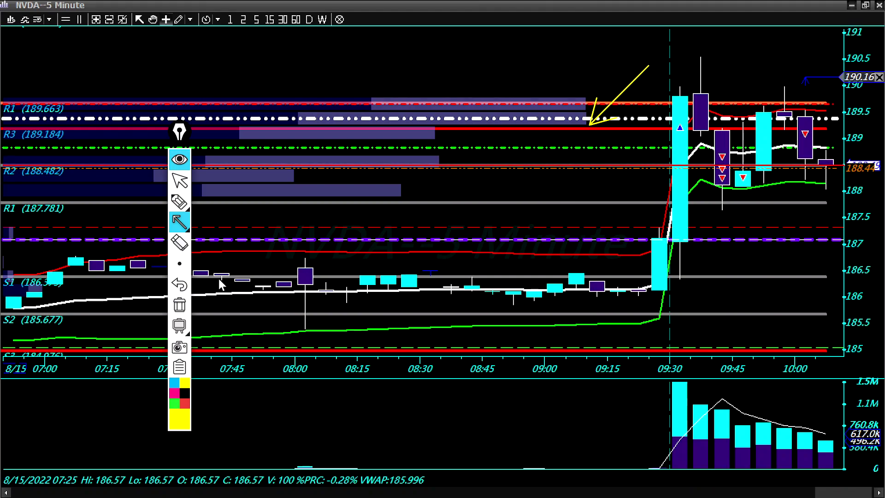
{"action": "left_click_drag", "start_coordinate": [696, 71], "coordinate": [682, 121]}
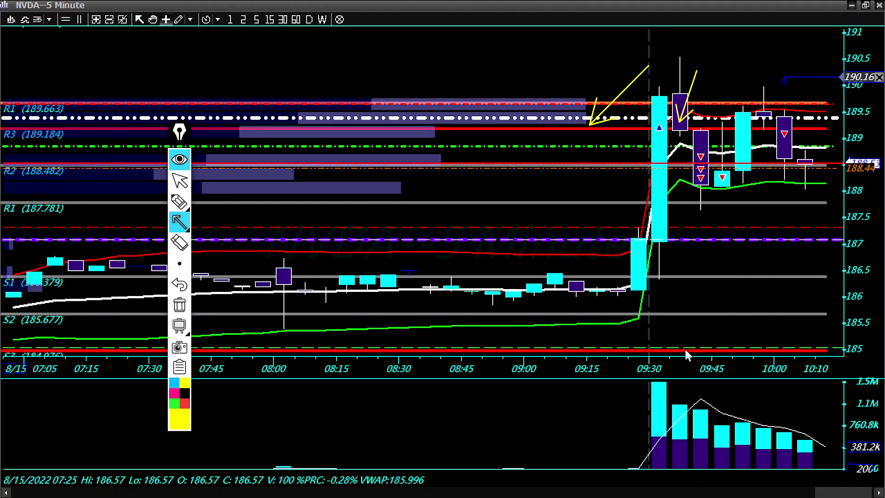
{"action": "left_click_drag", "start_coordinate": [686, 348], "coordinate": [637, 300]}
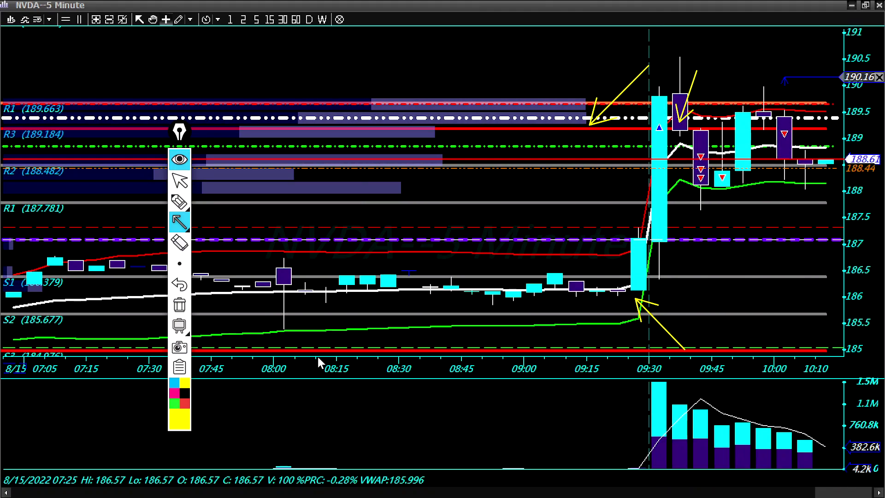
{"action": "left_click_drag", "start_coordinate": [697, 265], "coordinate": [670, 244]}
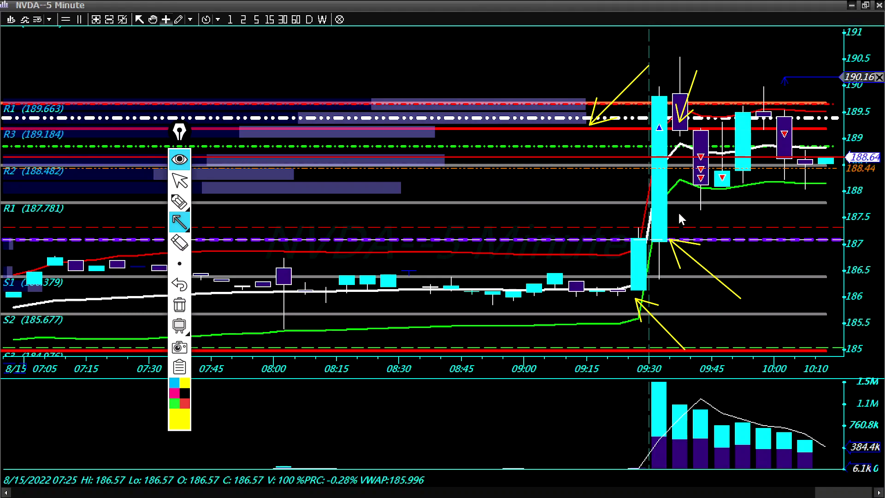
{"action": "left_click_drag", "start_coordinate": [657, 108], "coordinate": [658, 122]}
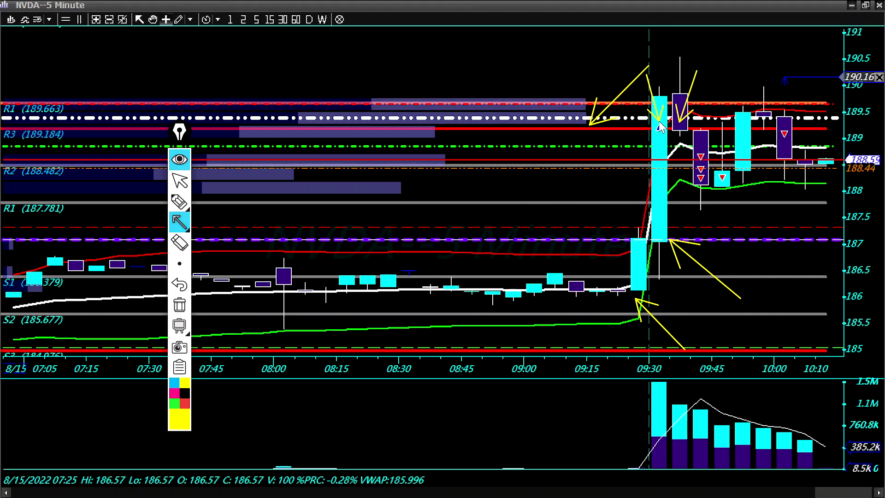
{"action": "left_click", "coordinate": [180, 304]}
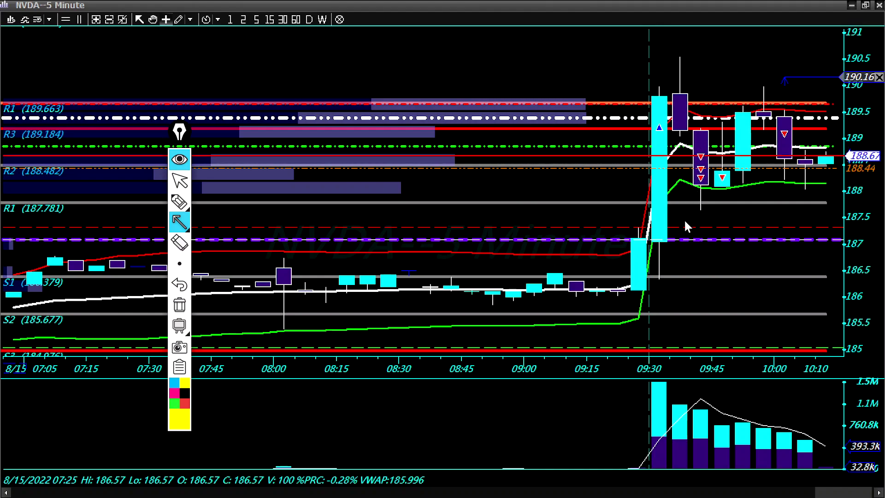
Draw yellow arrows at the third candle's top and red markers and at the second candle's high, and clear them all
{"action": "left_click_drag", "start_coordinate": [726, 208], "coordinate": [702, 163]}
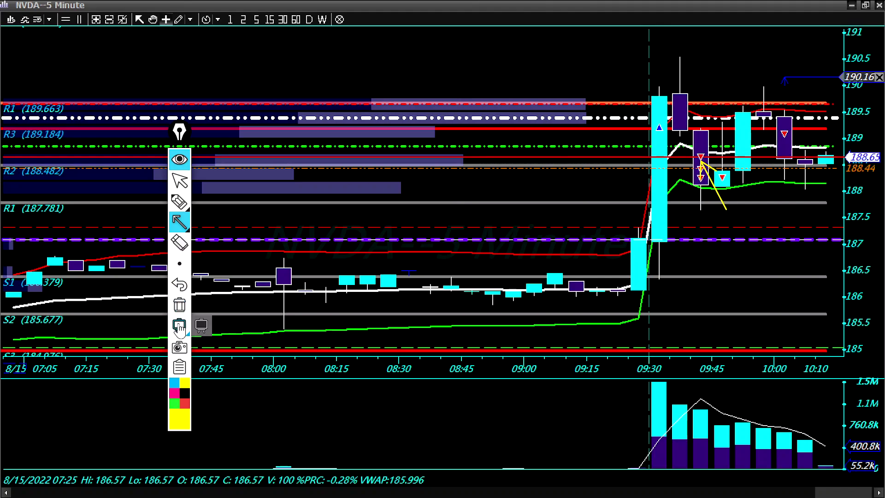
{"action": "left_click", "coordinate": [178, 307]}
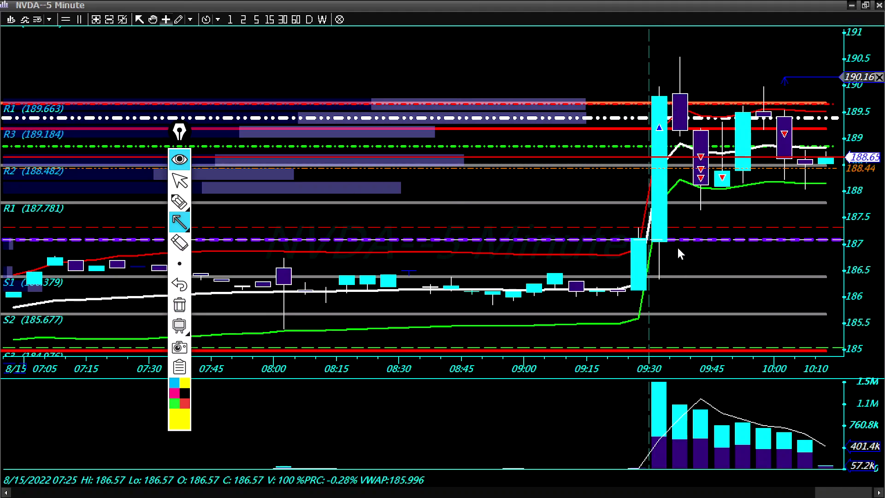
{"action": "left_click_drag", "start_coordinate": [737, 25], "coordinate": [686, 64]}
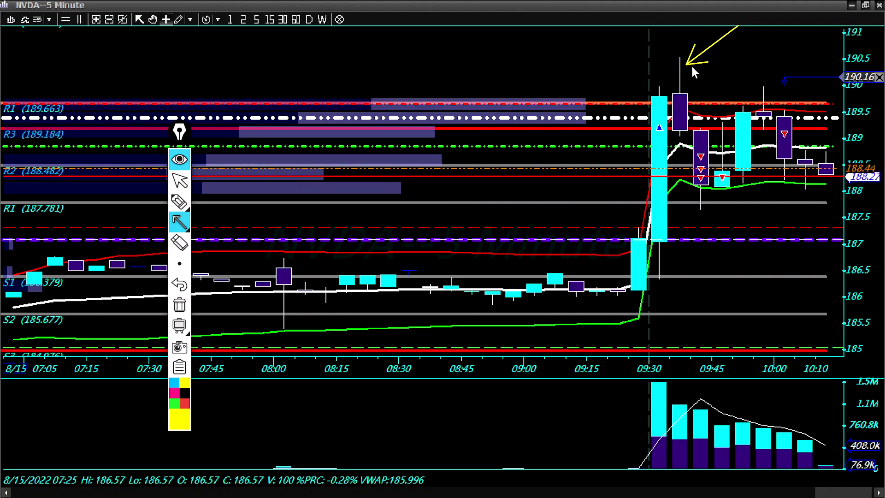
{"action": "left_click_drag", "start_coordinate": [709, 118], "coordinate": [705, 123]}
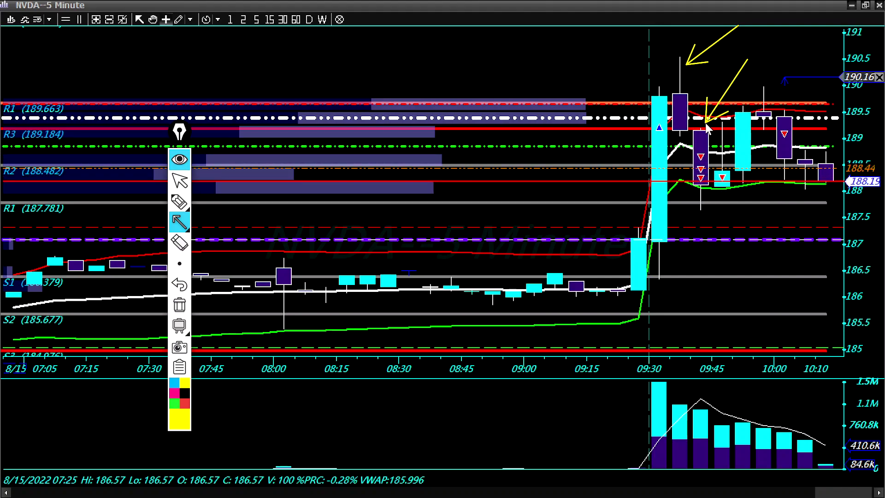
{"action": "left_click_drag", "start_coordinate": [656, 257], "coordinate": [699, 177]}
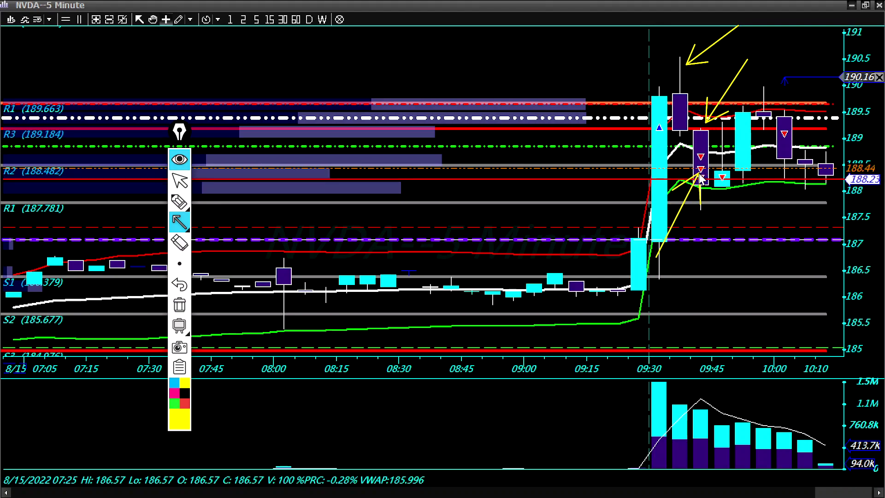
{"action": "left_click_drag", "start_coordinate": [671, 272], "coordinate": [701, 187]}
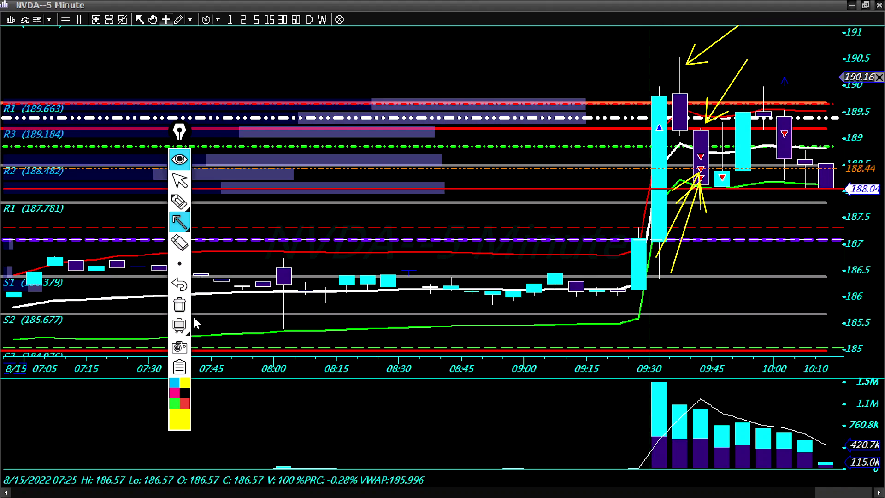
{"action": "left_click", "coordinate": [179, 304]}
Draw a yellow arrow from below the opening candles up to the fourth candle's upper wick, and clear it
{"action": "mouse_move", "coordinate": [624, 231]}
{"action": "left_mouse_down"}
{"action": "mouse_move", "coordinate": [696, 184]}
{"action": "mouse_move", "coordinate": [689, 213]}
{"action": "mouse_move", "coordinate": [695, 209]}
{"action": "left_mouse_up"}
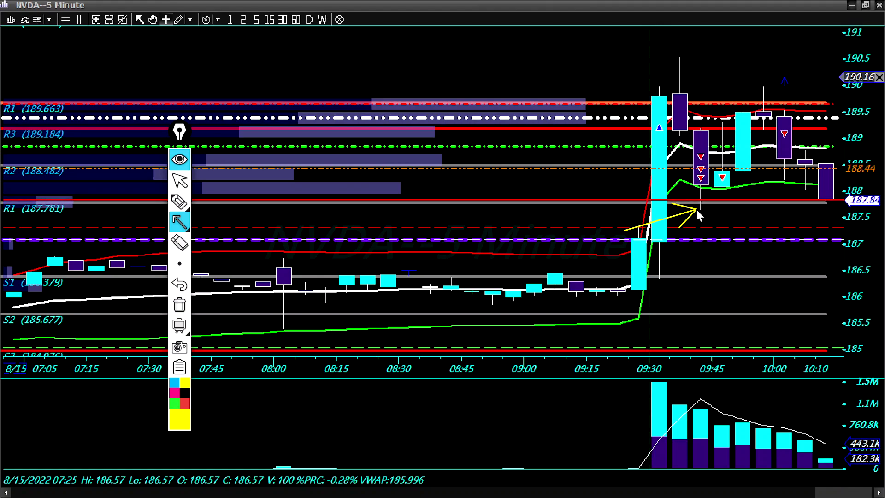
{"action": "left_click_drag", "start_coordinate": [695, 209], "coordinate": [718, 132]}
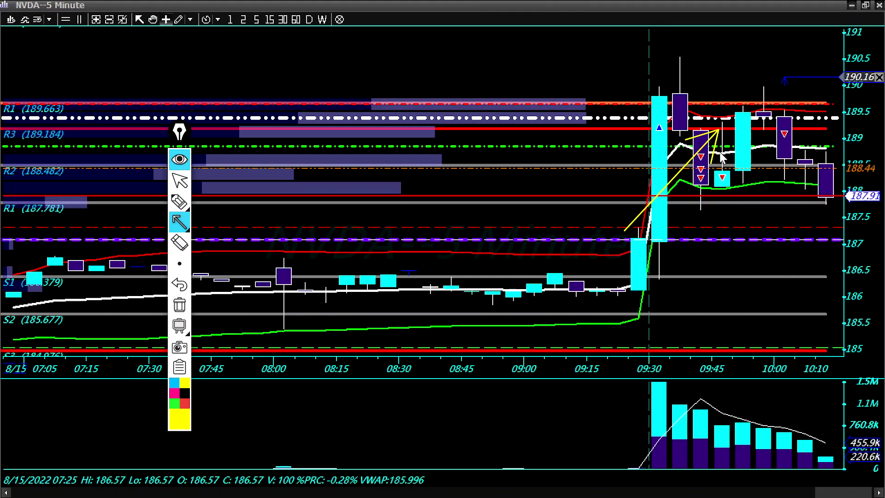
{"action": "left_click", "coordinate": [180, 308]}
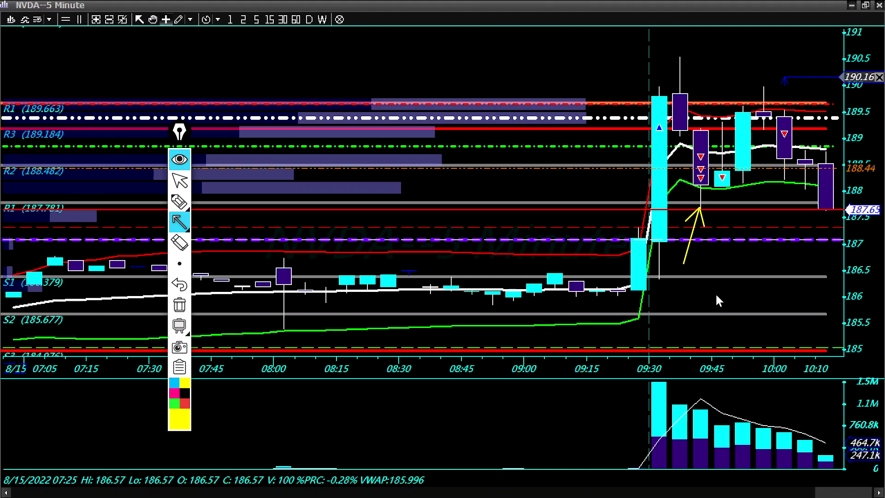
Draw yellow arrows at the third candle's low, projecting upward past 190.5, and at the fourth candle's red marker, and clear them
{"action": "mouse_move", "coordinate": [718, 216]}
{"action": "left_mouse_down"}
{"action": "mouse_move", "coordinate": [779, 115]}
{"action": "mouse_move", "coordinate": [792, 46]}
{"action": "left_mouse_up"}
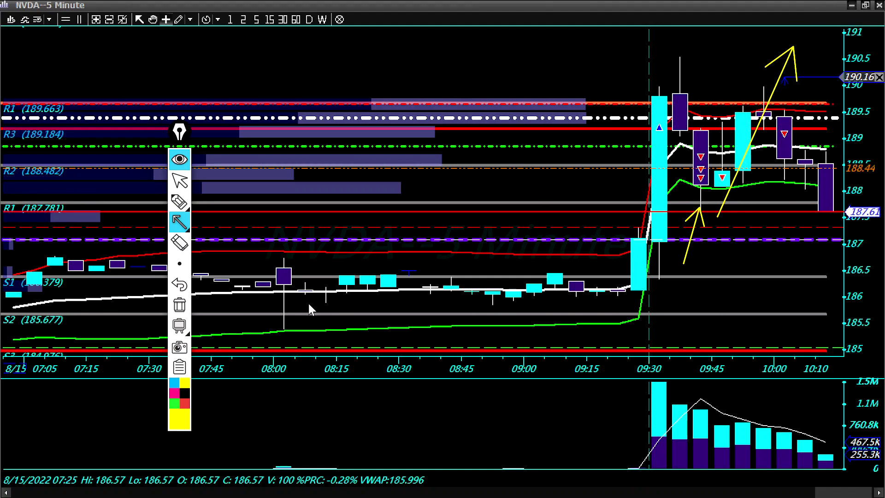
{"action": "left_click", "coordinate": [179, 283]}
{"action": "left_click", "coordinate": [180, 305]}
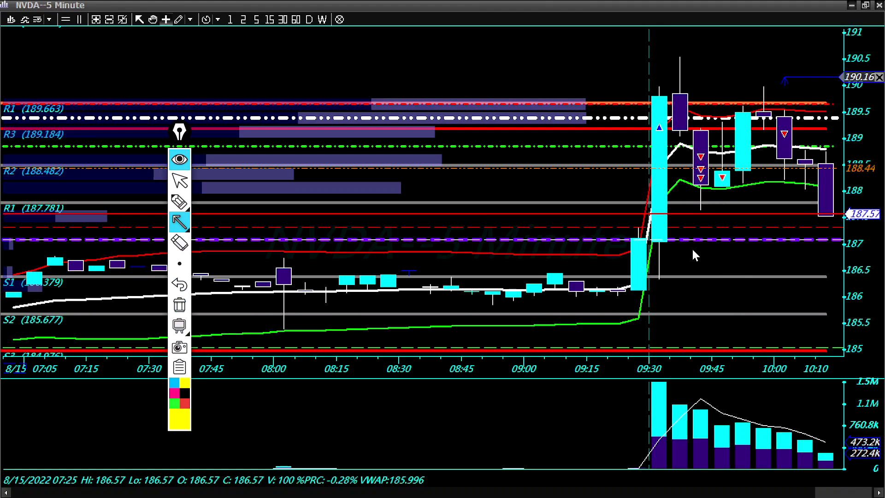
{"action": "left_click_drag", "start_coordinate": [712, 169], "coordinate": [718, 181]}
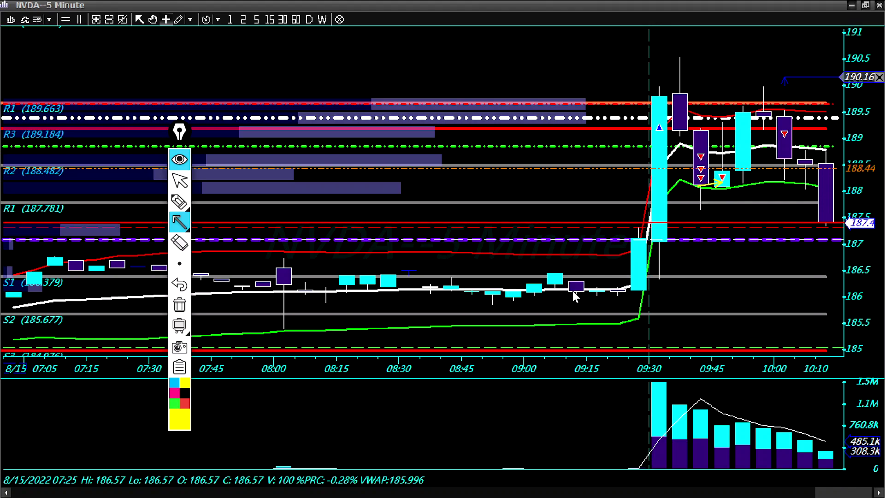
{"action": "left_click", "coordinate": [179, 306]}
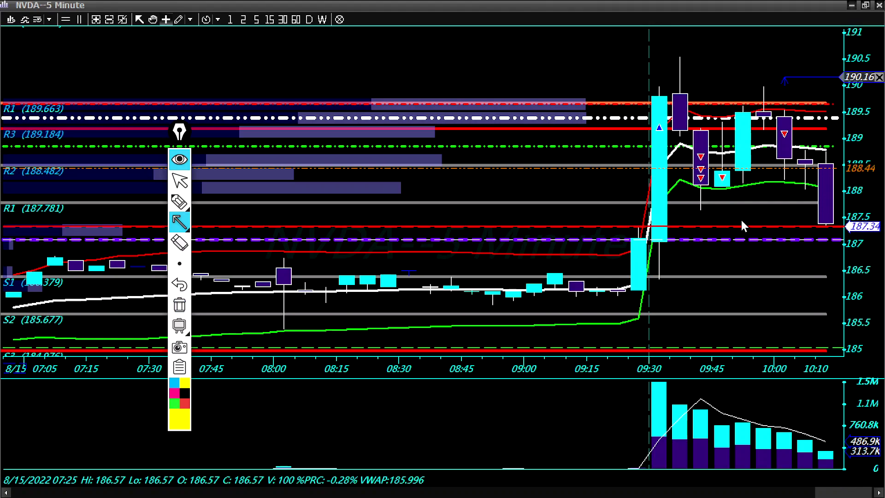
Draw a yellow arrow down to the purple dashed line near 187 and another to the S3 level near 185, clearing each
{"action": "left_click_drag", "start_coordinate": [739, 196], "coordinate": [818, 238]}
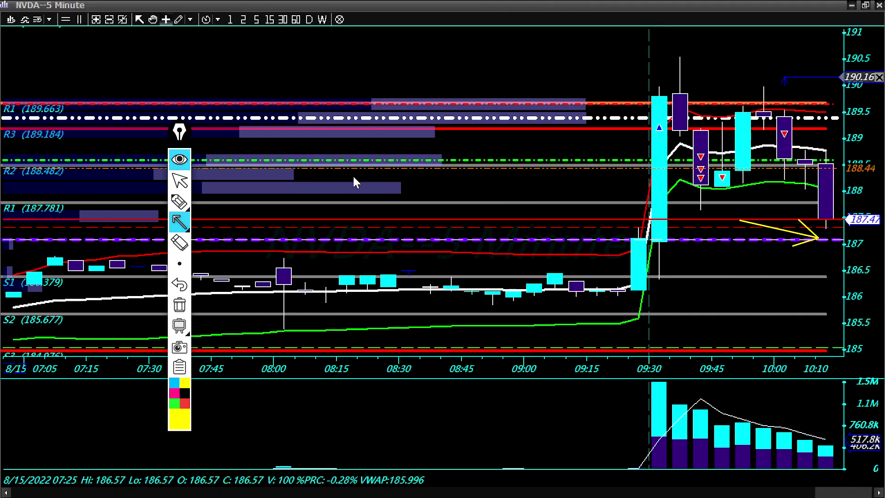
{"action": "left_click", "coordinate": [179, 305]}
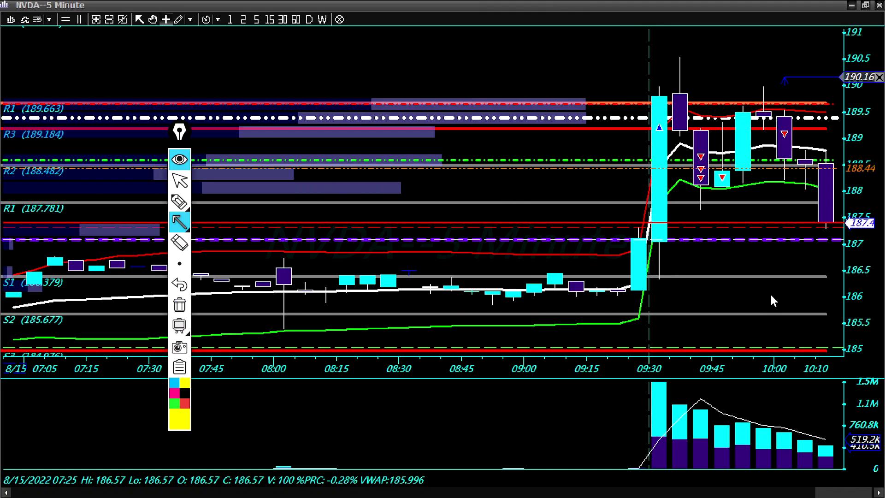
{"action": "left_click_drag", "start_coordinate": [806, 321], "coordinate": [822, 345]}
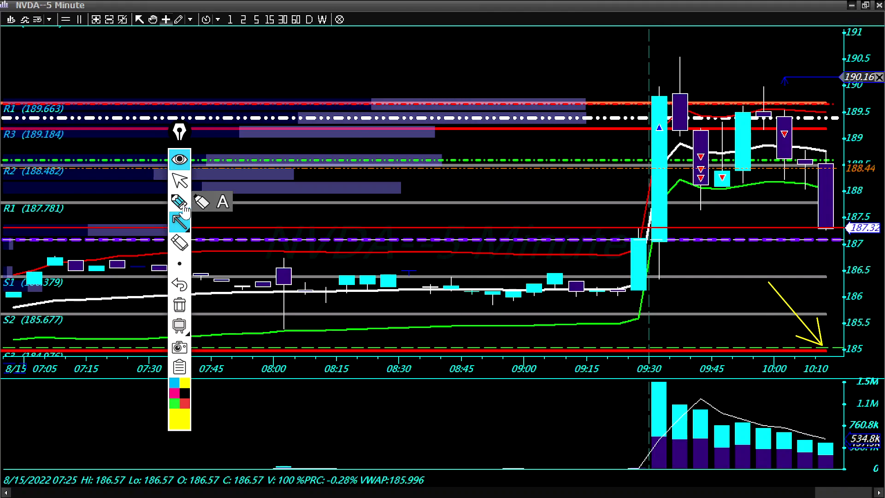
{"action": "left_click", "coordinate": [179, 221]}
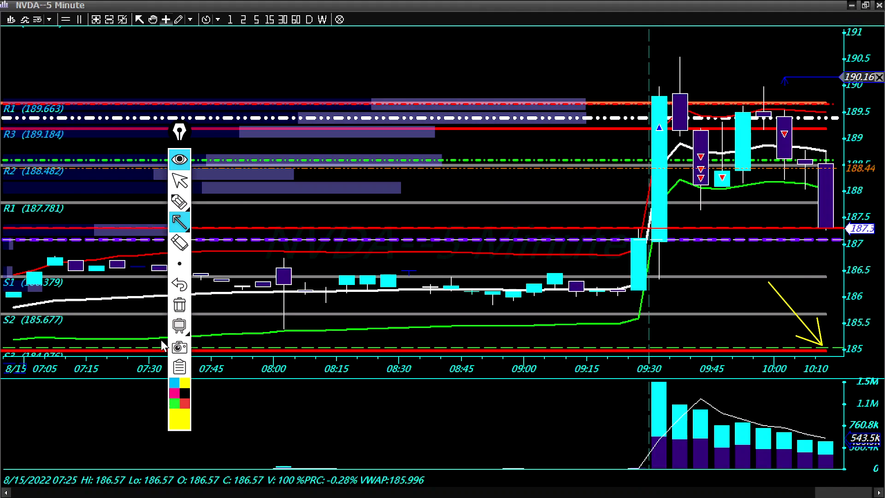
{"action": "left_click", "coordinate": [179, 307]}
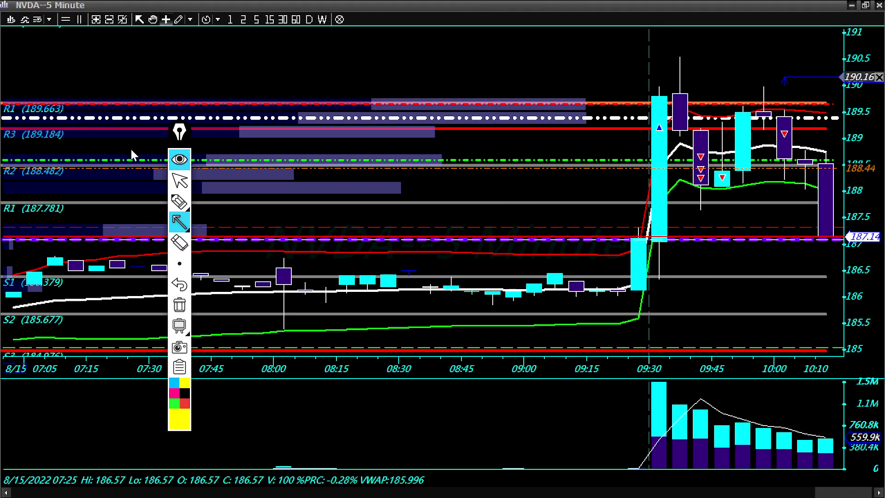
Leave arrow drawing, restore the maximized NVDA chart window, and switch to TradingView in Chrome to view the VIX 5-minute chart
{"action": "left_click", "coordinate": [179, 264]}
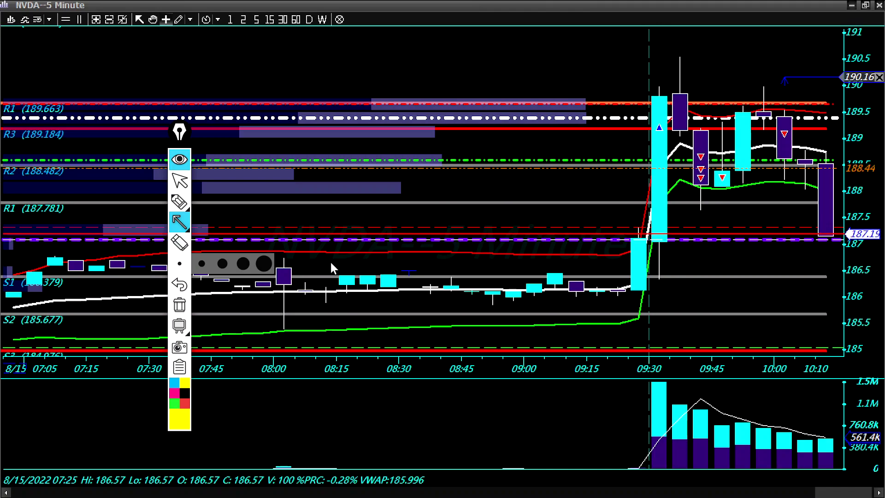
{"action": "left_click", "coordinate": [180, 181]}
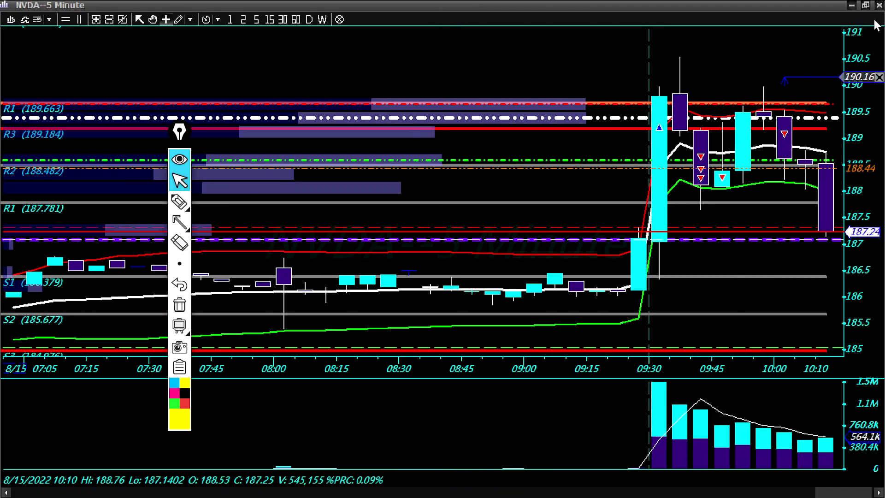
{"action": "left_click", "coordinate": [865, 5]}
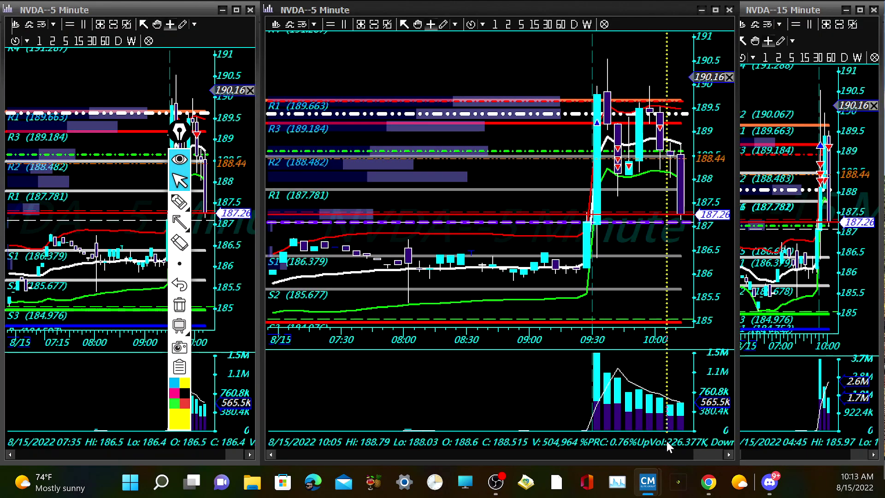
{"action": "left_click", "coordinate": [708, 488]}
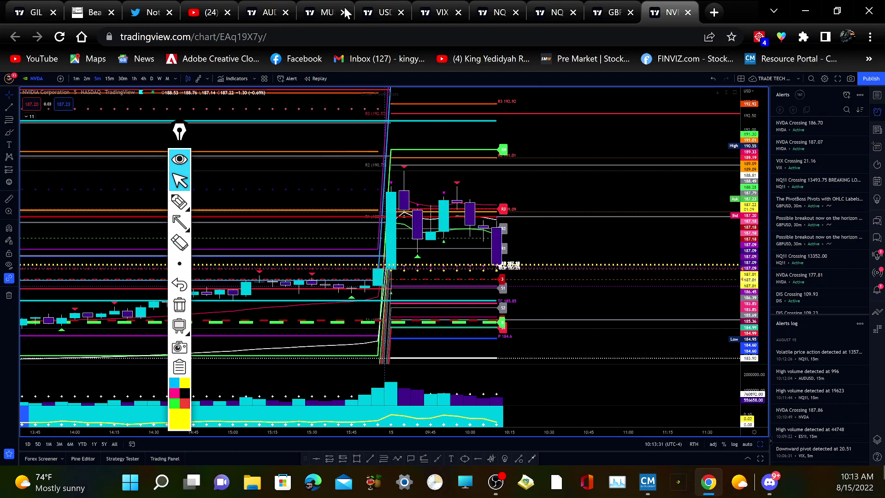
{"action": "left_click", "coordinate": [435, 13]}
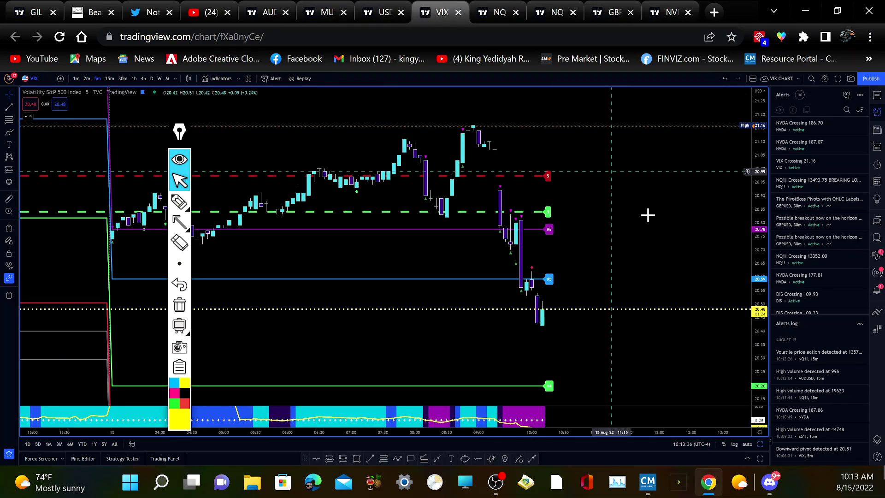
{"action": "left_click_drag", "start_coordinate": [614, 333], "coordinate": [593, 320]}
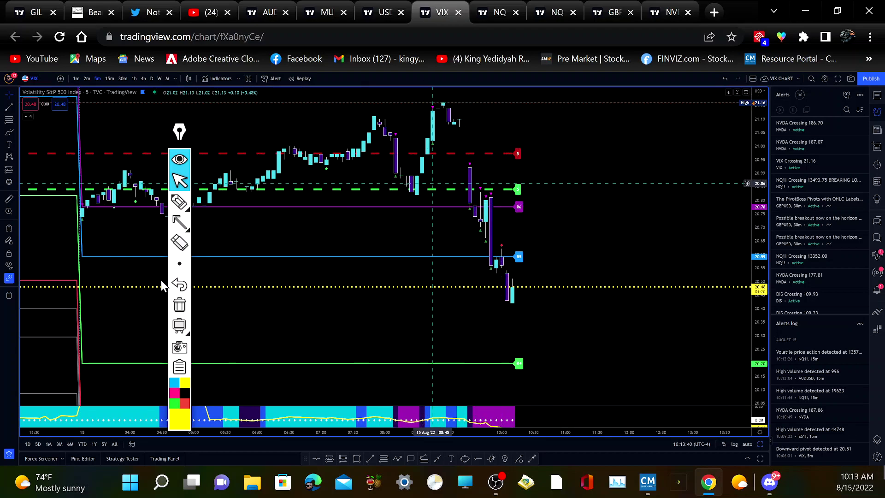
Draw yellow arrows along the VIX drop, at its latest candle and at the green 20.20 line, and clear them
{"action": "left_click", "coordinate": [179, 222]}
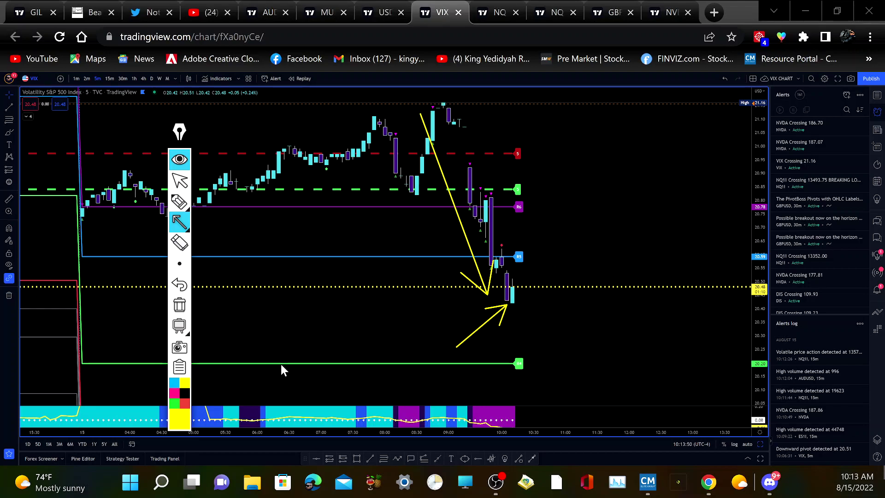
{"action": "left_click_drag", "start_coordinate": [535, 358], "coordinate": [526, 362]}
{"action": "left_click", "coordinate": [180, 306]}
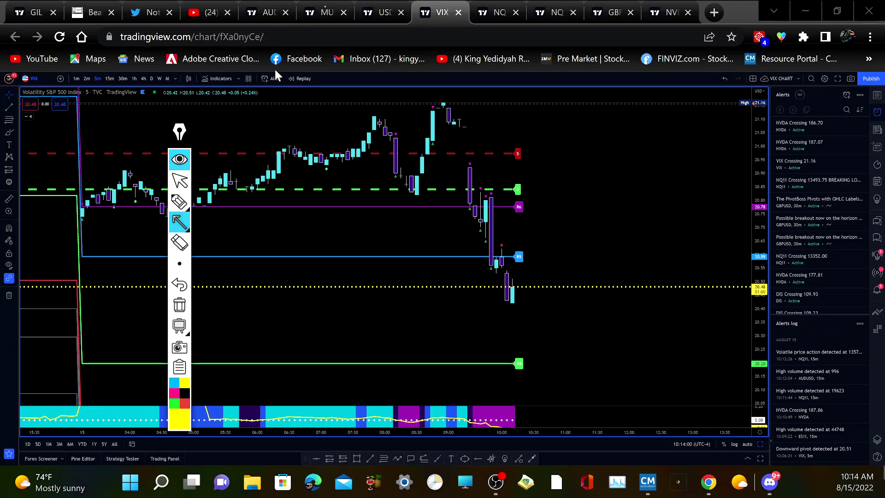
{"action": "mouse_move", "coordinate": [185, 204]}
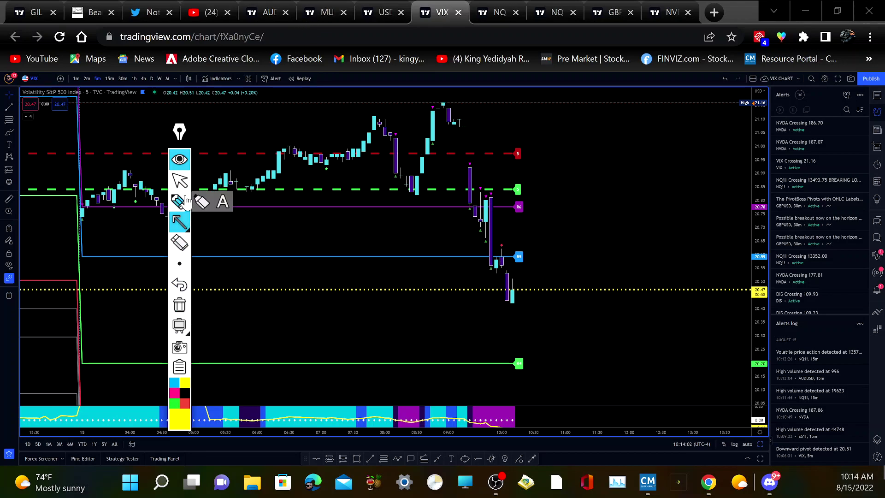
{"action": "left_click", "coordinate": [180, 180]}
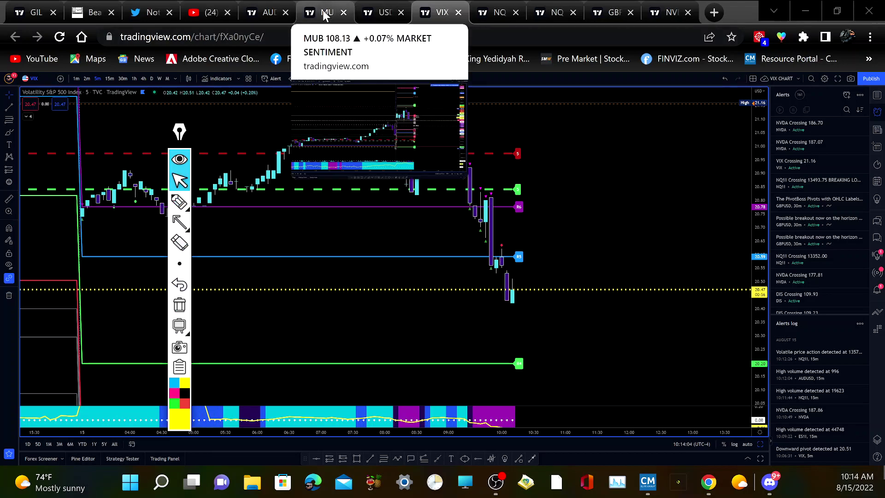
Open the MUB market sentiment chart, draw yellow arrows at and above the latest candle, and clear them
{"action": "left_click", "coordinate": [326, 14]}
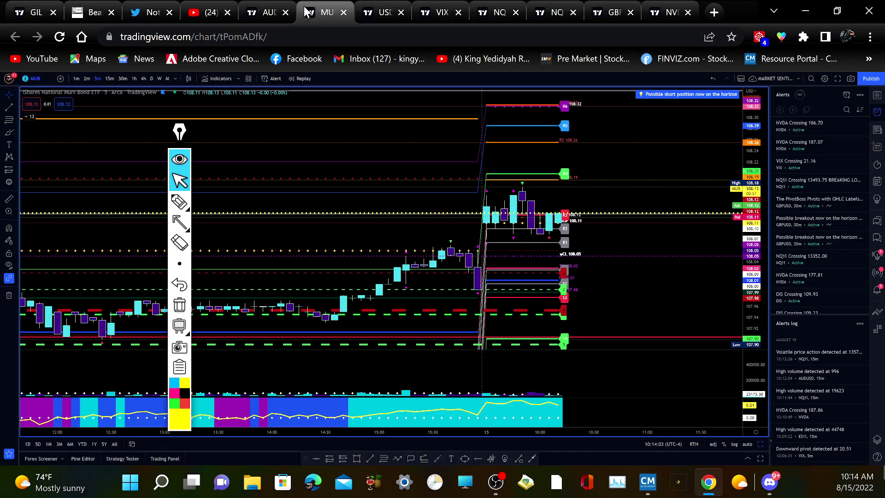
{"action": "left_click", "coordinate": [181, 224]}
{"action": "left_click_drag", "start_coordinate": [614, 292], "coordinate": [574, 236]}
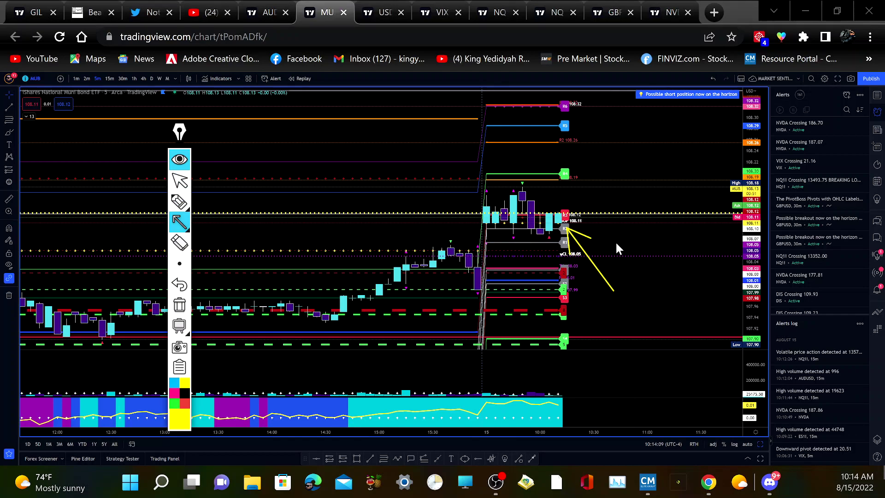
{"action": "left_click_drag", "start_coordinate": [572, 185], "coordinate": [558, 183]}
{"action": "left_click_drag", "start_coordinate": [562, 184], "coordinate": [580, 186]}
{"action": "left_click", "coordinate": [179, 306]}
{"action": "left_click", "coordinate": [180, 181]}
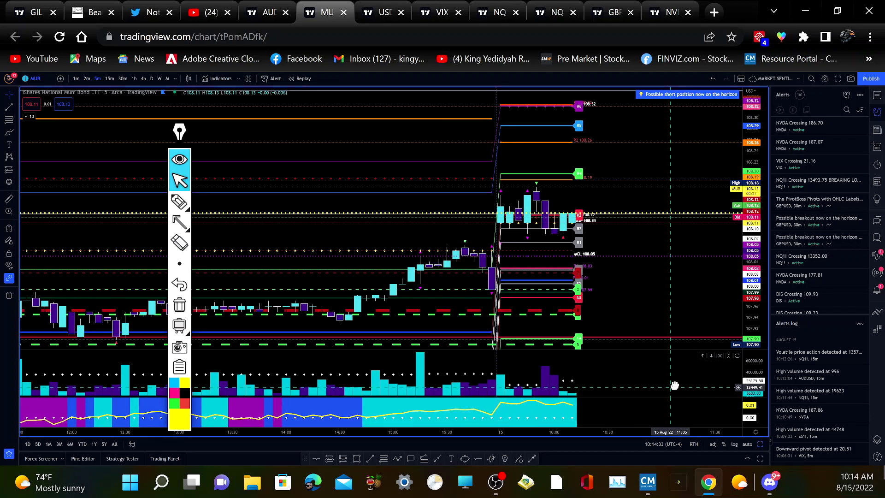
{"action": "left_click", "coordinate": [179, 306]}
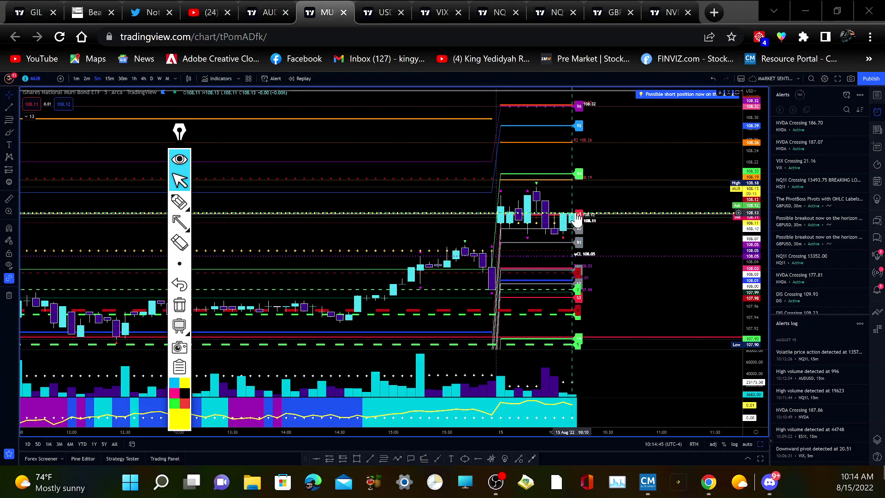
Review the Dollar Index, VIX and NVDA charts in turn, and return to the trading platform's NVDA charts
{"action": "left_click", "coordinate": [376, 13]}
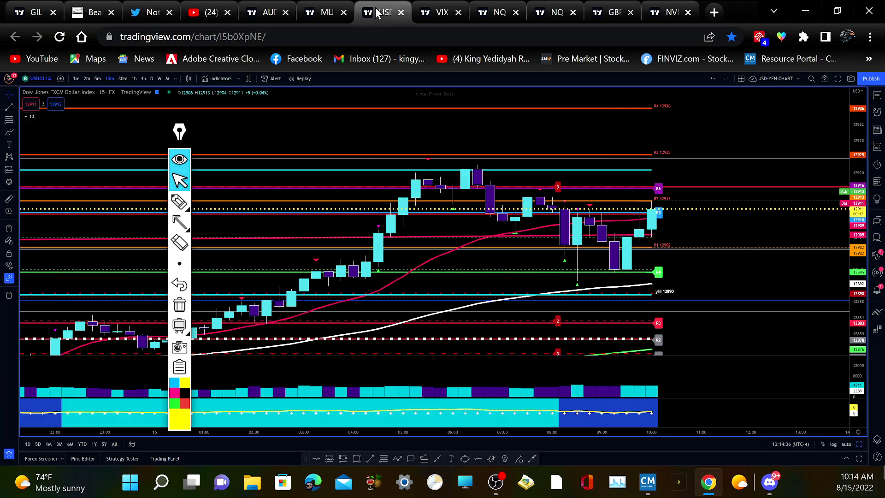
{"action": "left_click", "coordinate": [428, 11]}
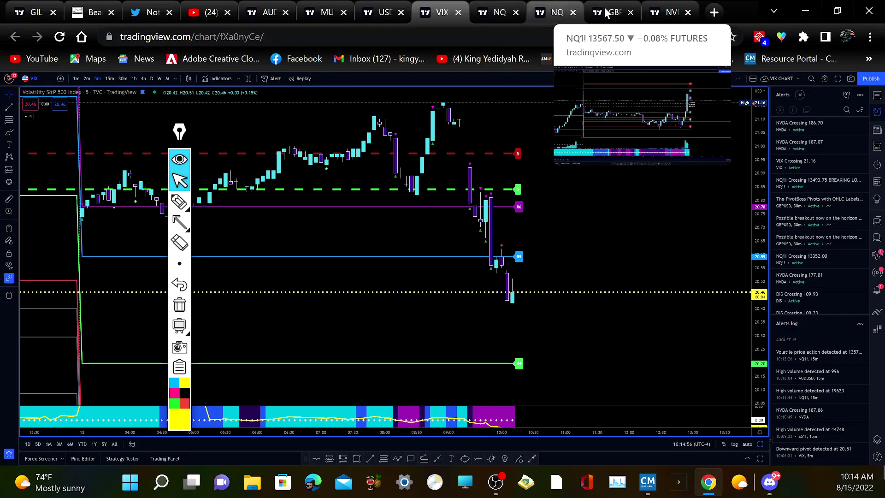
{"action": "left_click", "coordinate": [666, 13]}
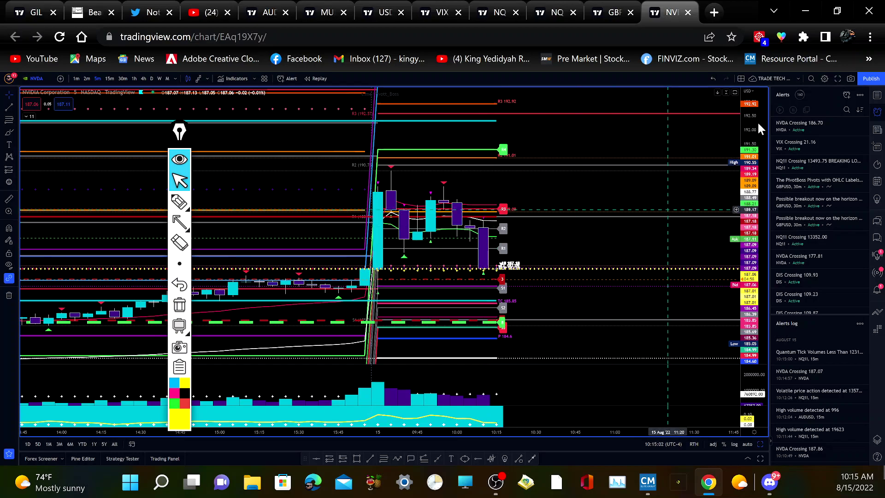
{"action": "left_click", "coordinate": [805, 11]}
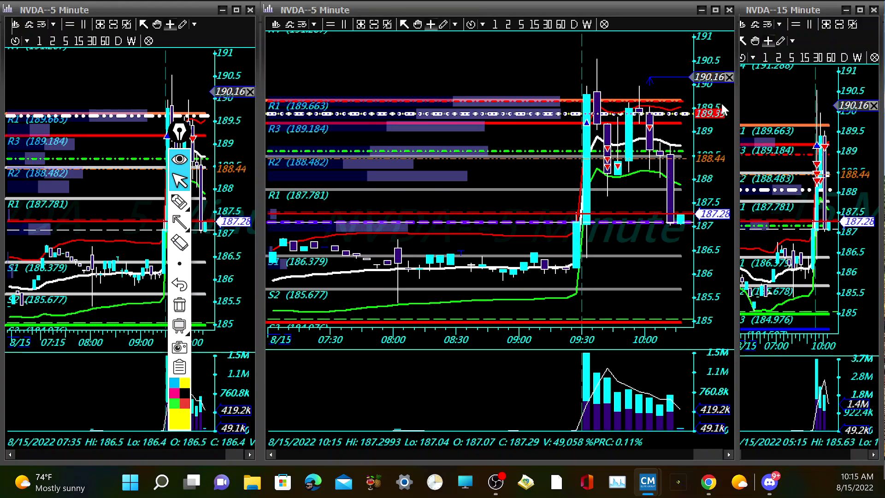
Cancel the 190.16 and 188.44 orders on the middle NVDA 5-minute chart, and move the drawing toolbar off the neighbouring chart's candles
{"action": "left_click", "coordinate": [729, 77]}
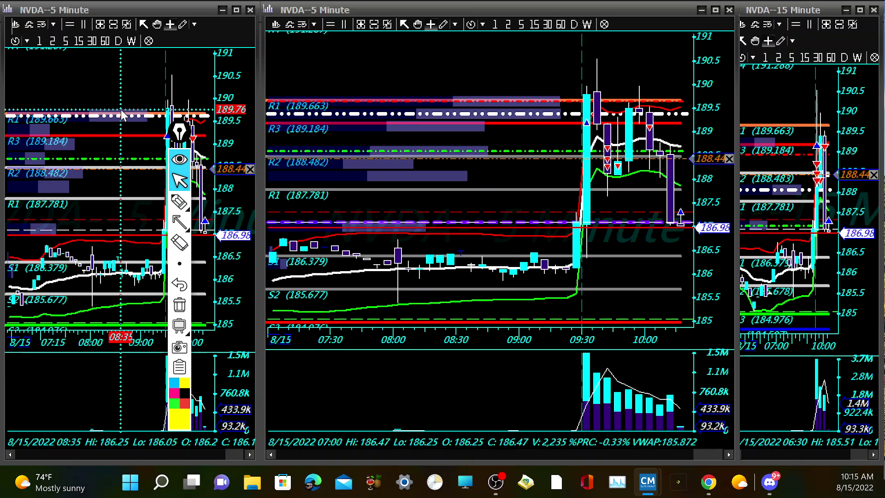
{"action": "mouse_move", "coordinate": [182, 131]}
{"action": "left_mouse_down"}
{"action": "mouse_move", "coordinate": [295, 65]}
{"action": "mouse_move", "coordinate": [128, 64]}
{"action": "left_mouse_up"}
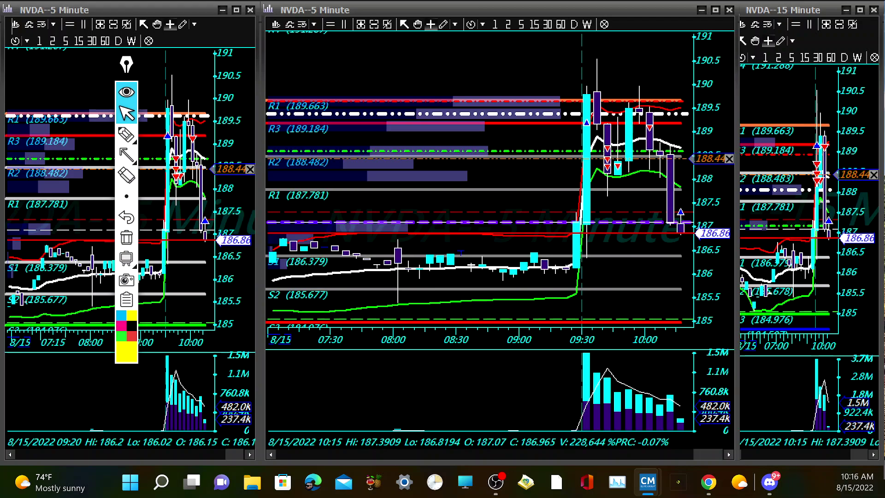
{"action": "left_click", "coordinate": [729, 158]}
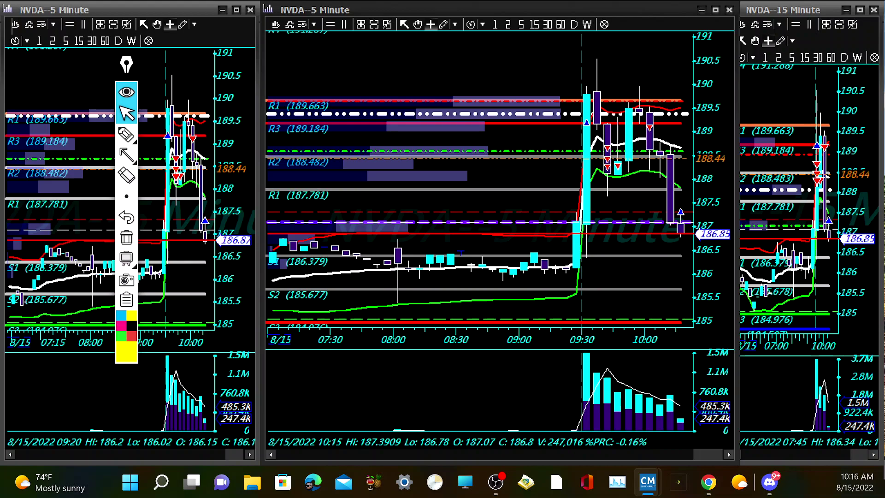
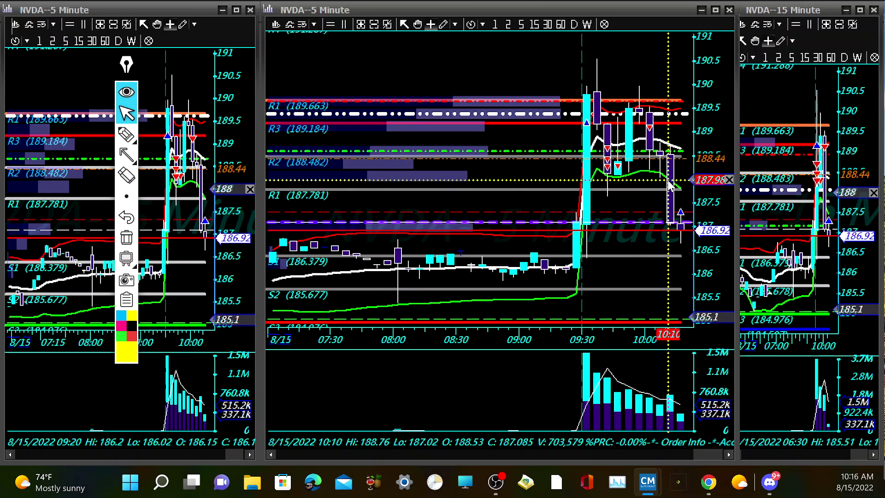
Maximize the middle NVDA 5-minute chart, draw a yellow arrow up to the 188 level beside the latest candles, and clear it
{"action": "left_click", "coordinate": [715, 9]}
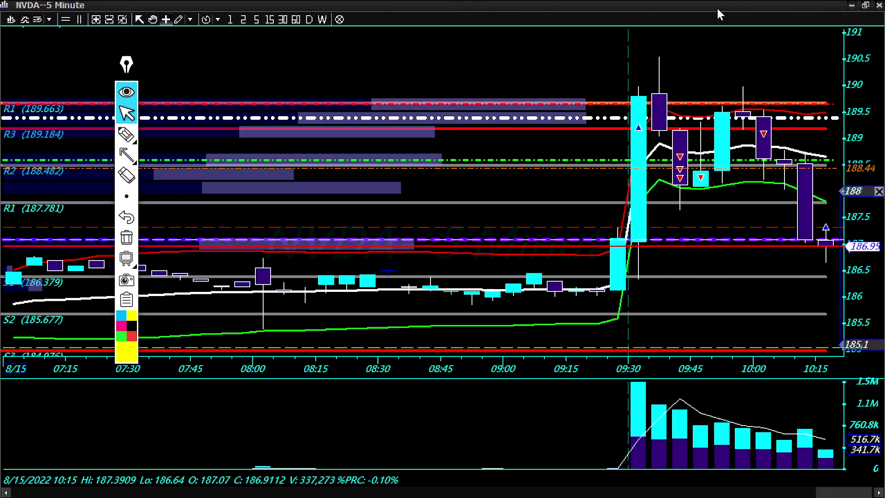
{"action": "left_click", "coordinate": [125, 156]}
{"action": "mouse_move", "coordinate": [710, 269]}
{"action": "left_mouse_down"}
{"action": "mouse_move", "coordinate": [787, 190]}
{"action": "mouse_move", "coordinate": [823, 200]}
{"action": "mouse_move", "coordinate": [803, 199]}
{"action": "left_mouse_up"}
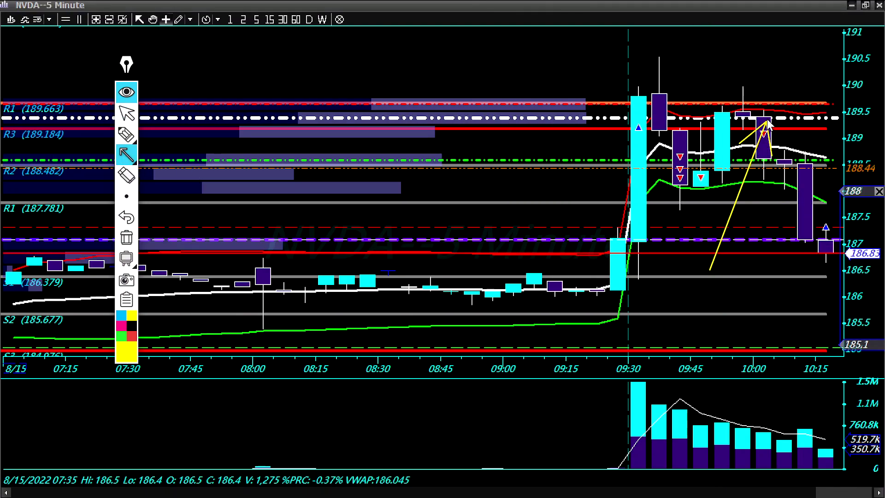
{"action": "left_click_drag", "start_coordinate": [767, 119], "coordinate": [826, 198]}
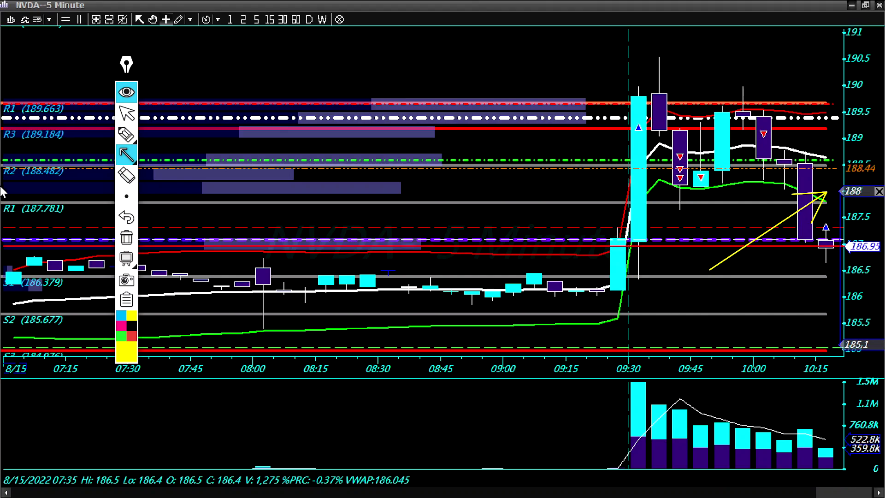
{"action": "left_click", "coordinate": [126, 197]}
{"action": "left_click", "coordinate": [125, 241]}
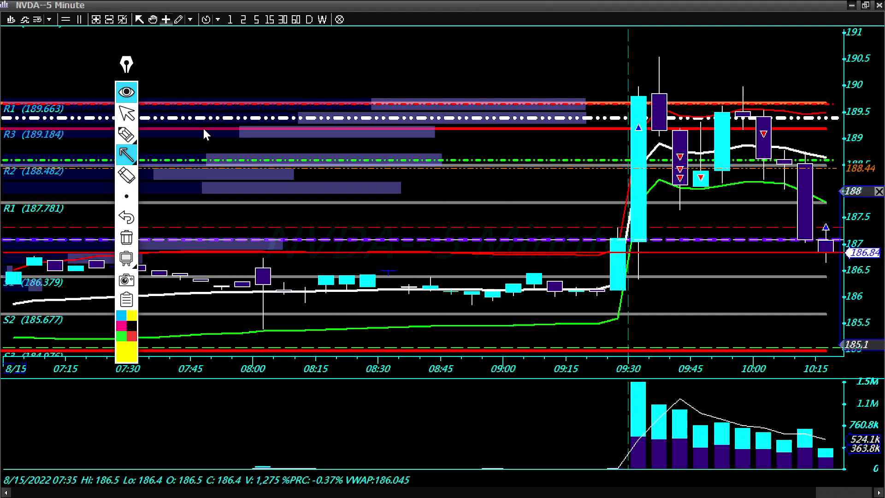
{"action": "left_click", "coordinate": [129, 115]}
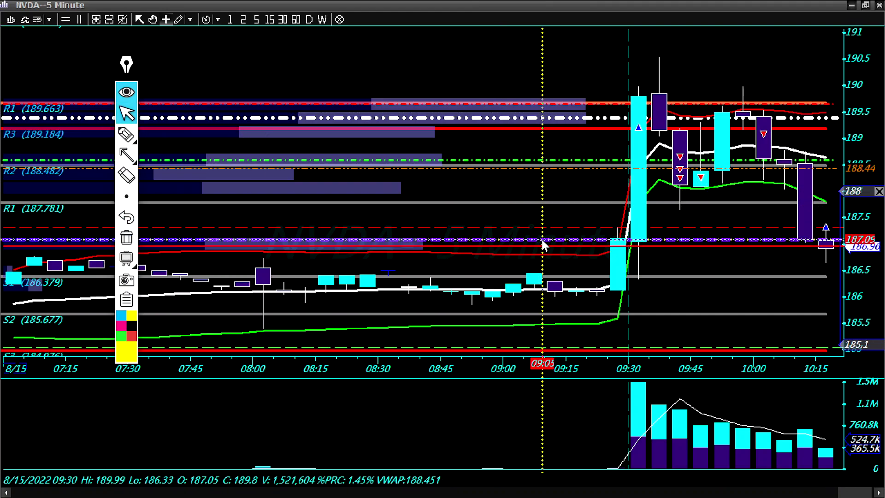
{"action": "scroll", "coordinate": [541, 237], "scroll_direction": "up", "scroll_amount": 2}
{"action": "scroll", "coordinate": [510, 231], "scroll_direction": "up", "scroll_amount": 2}
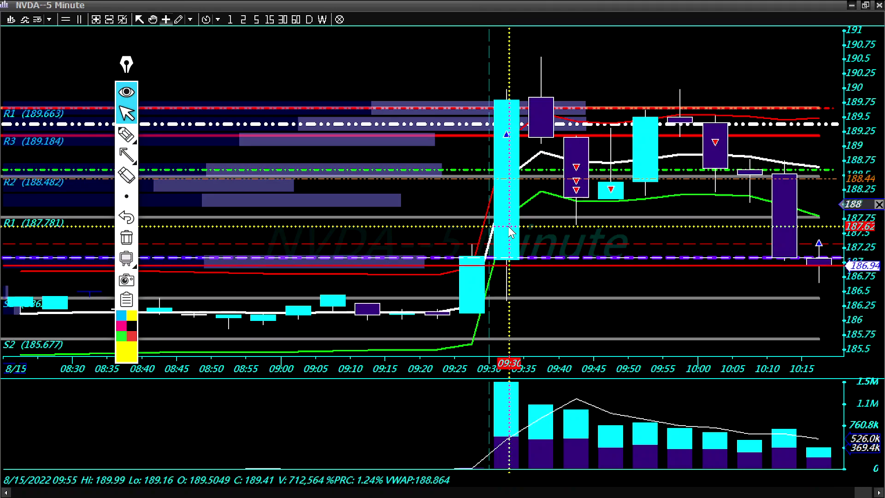
{"action": "scroll", "coordinate": [509, 232], "scroll_direction": "down", "scroll_amount": 1}
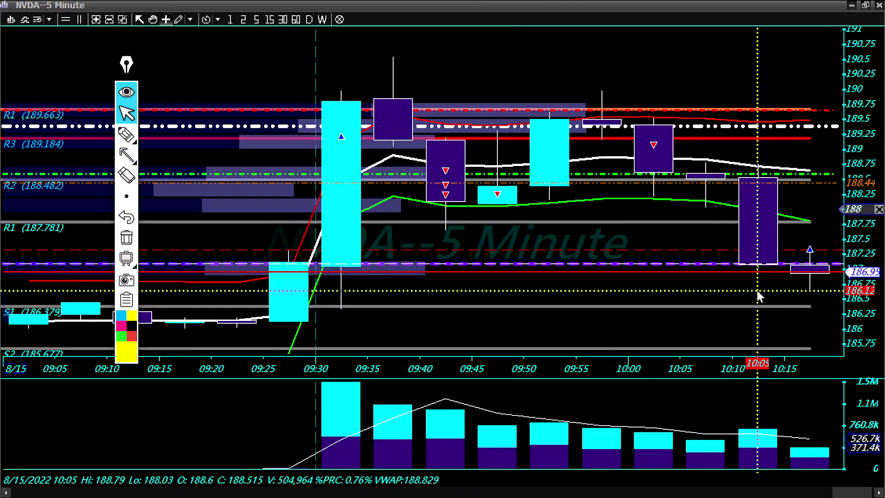
{"action": "scroll", "coordinate": [757, 290], "scroll_direction": "down", "scroll_amount": 2}
{"action": "scroll", "coordinate": [756, 291], "scroll_direction": "up", "scroll_amount": 1}
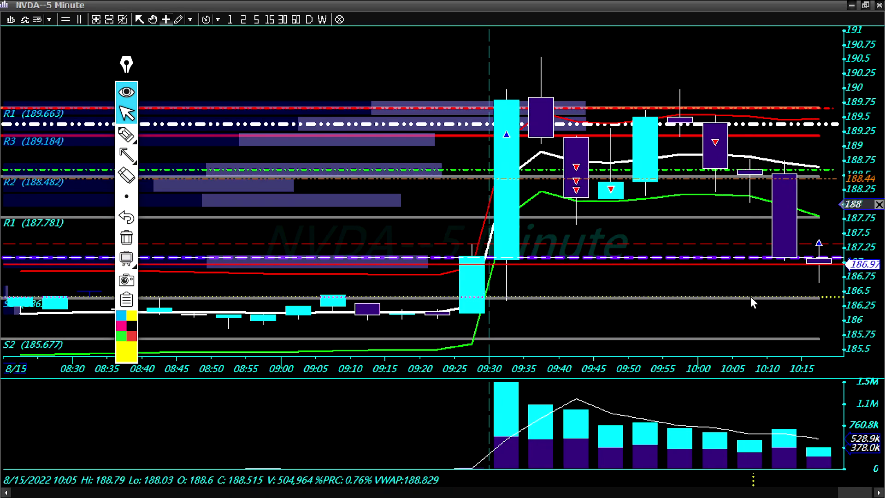
{"action": "scroll", "coordinate": [752, 296], "scroll_direction": "down", "scroll_amount": 1}
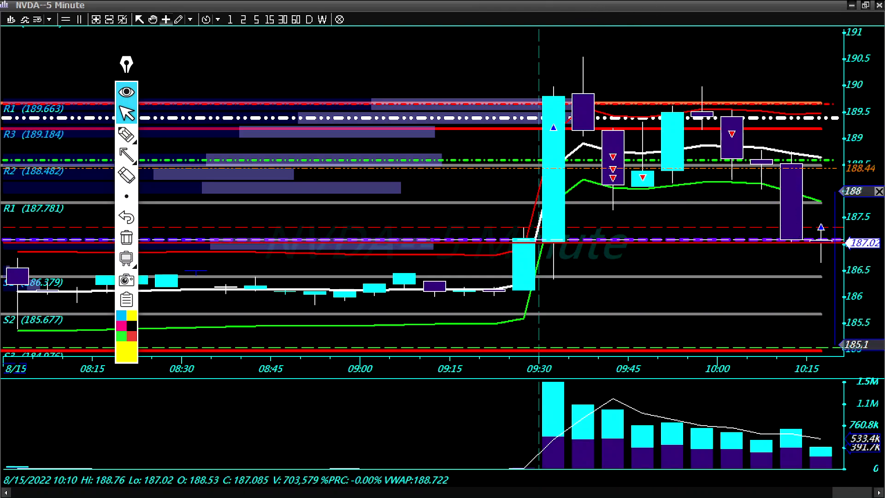
Bring NVDA's Level 2 quote window over the chart and examine the bid and ask orders deeper in the book
{"action": "left_click_drag", "start_coordinate": [782, 235], "coordinate": [322, 15]}
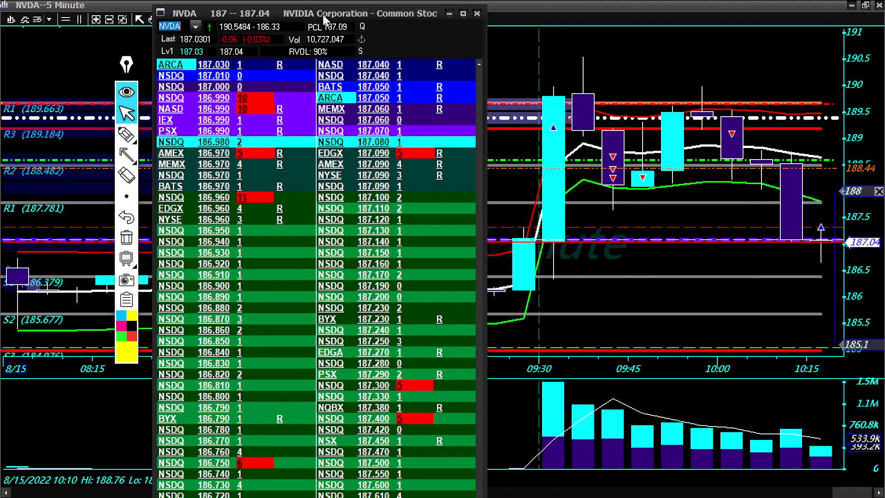
{"action": "mouse_move", "coordinate": [477, 110]}
{"action": "left_mouse_down"}
{"action": "mouse_move", "coordinate": [482, 220]}
{"action": "mouse_move", "coordinate": [441, 465]}
{"action": "mouse_move", "coordinate": [465, 297]}
{"action": "mouse_move", "coordinate": [477, 93]}
{"action": "left_mouse_up"}
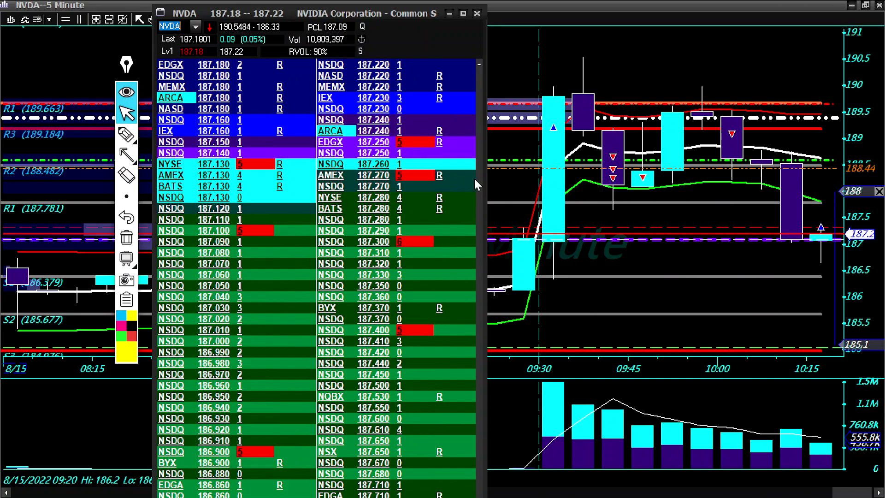
{"action": "scroll", "coordinate": [478, 258], "scroll_direction": "down", "scroll_amount": 2}
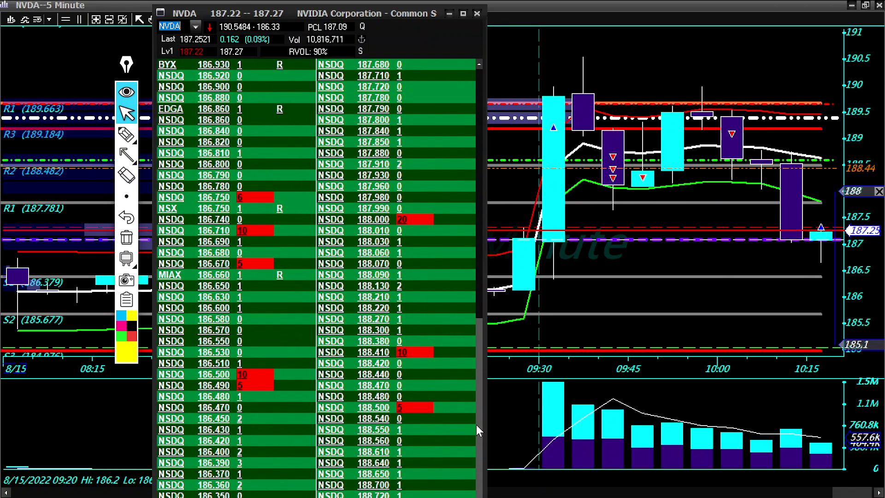
{"action": "scroll", "coordinate": [479, 195], "scroll_direction": "up", "scroll_amount": 3}
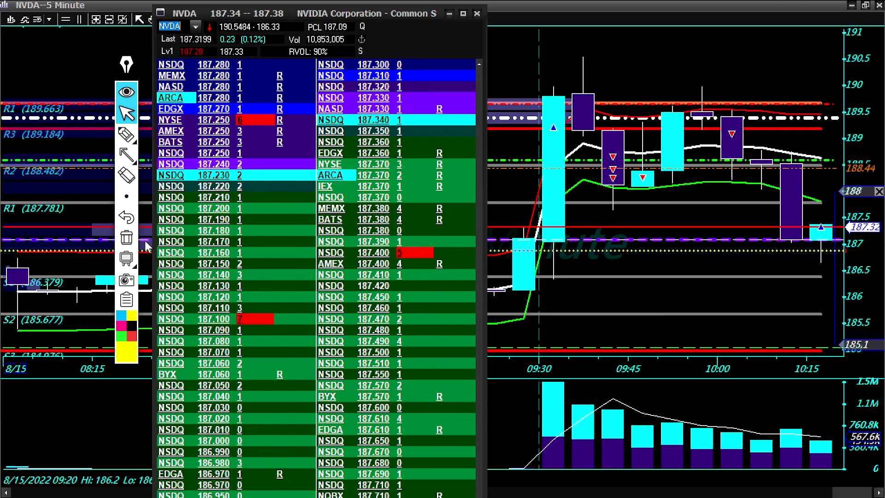
Move the Level 2 window off the NVDA 5-minute chart and restore the chart to its tiled size
{"action": "left_click_drag", "start_coordinate": [283, 14], "coordinate": [884, 46]}
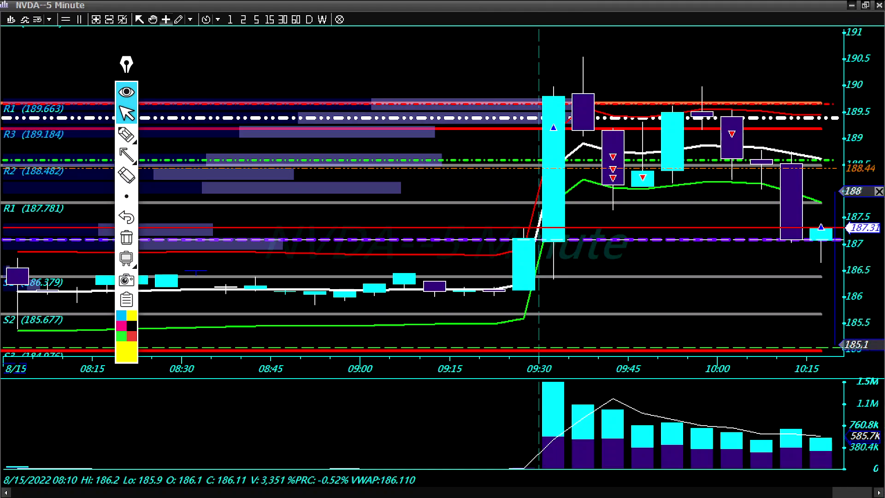
{"action": "left_click", "coordinate": [865, 6]}
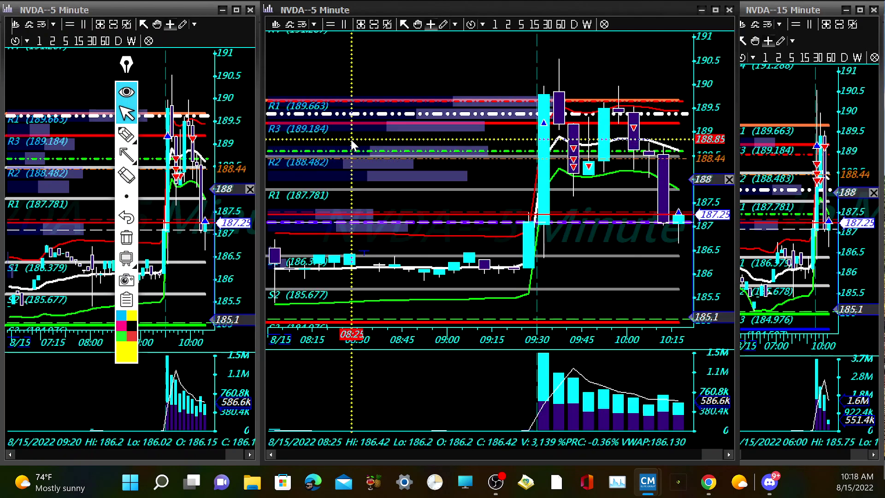
Switch to TradingView in the browser and review the VIX, MUB, Nasdaq TICK and Nasdaq 100 futures charts in turn
{"action": "left_click", "coordinate": [708, 482]}
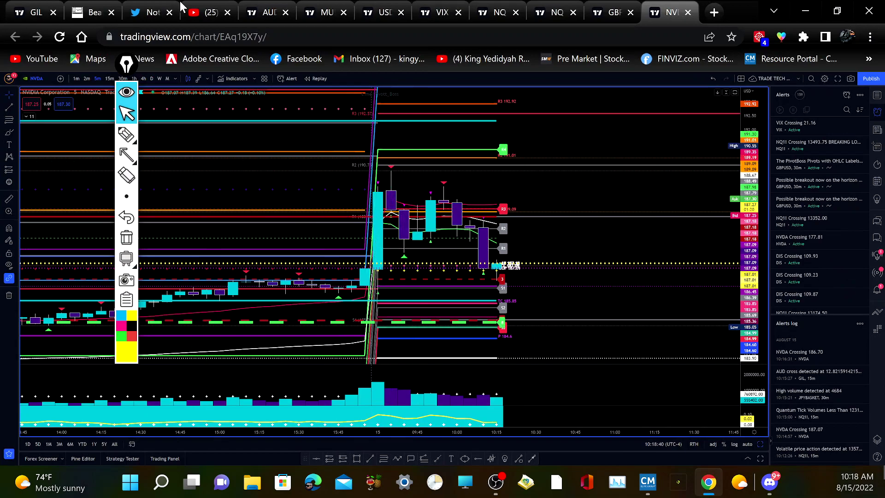
{"action": "left_click", "coordinate": [440, 12]}
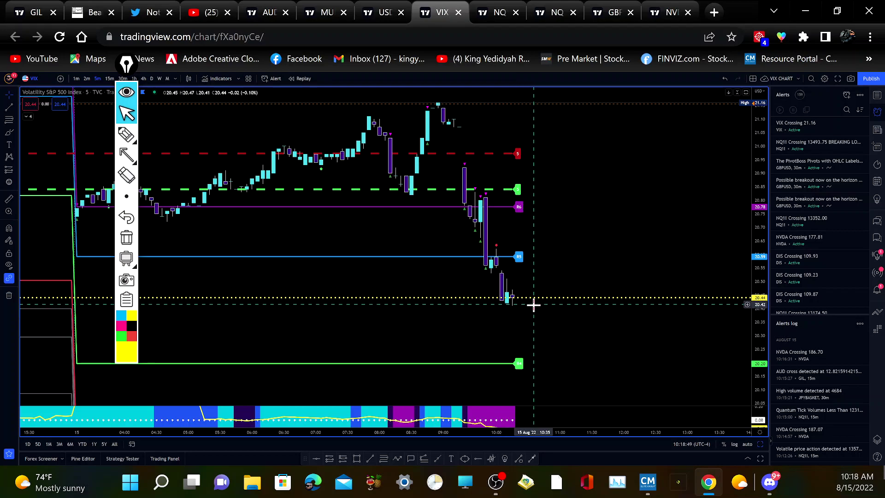
{"action": "left_click", "coordinate": [322, 12]}
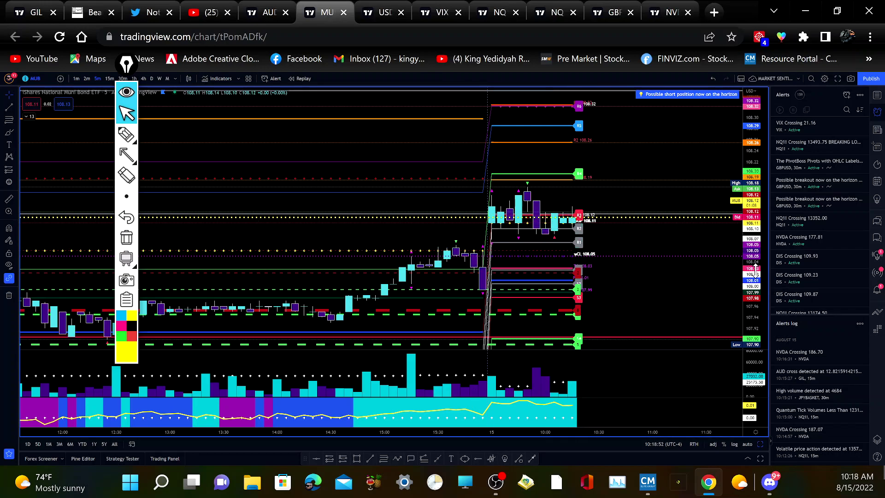
{"action": "left_click_drag", "start_coordinate": [754, 272], "coordinate": [751, 215]}
{"action": "left_click_drag", "start_coordinate": [644, 251], "coordinate": [580, 244]}
{"action": "left_click", "coordinate": [496, 9]}
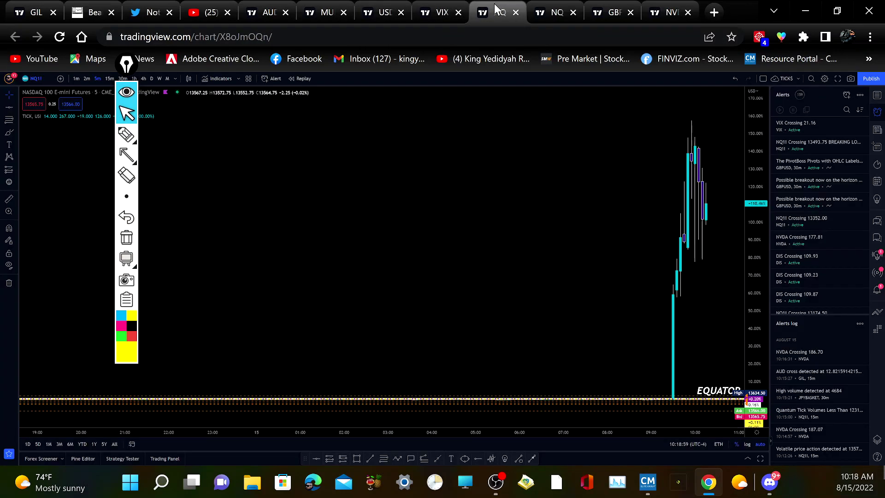
{"action": "left_click", "coordinate": [543, 13]}
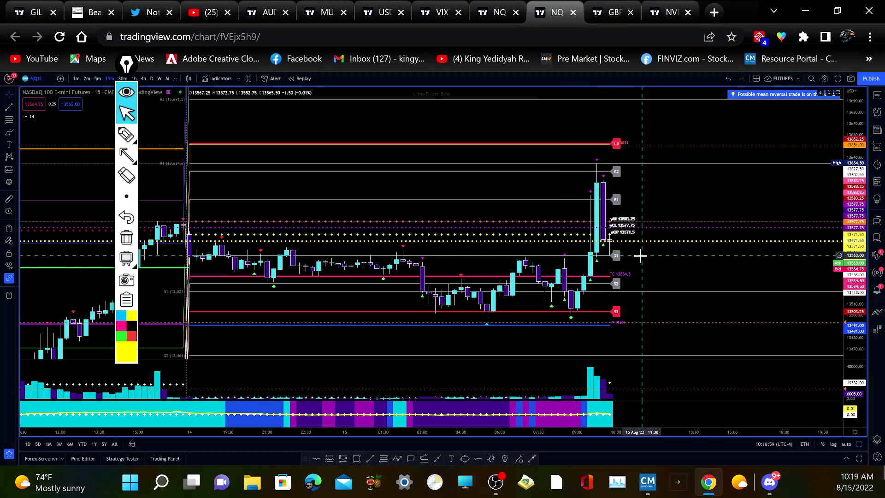
{"action": "scroll", "coordinate": [646, 252], "scroll_direction": "up", "scroll_amount": 2}
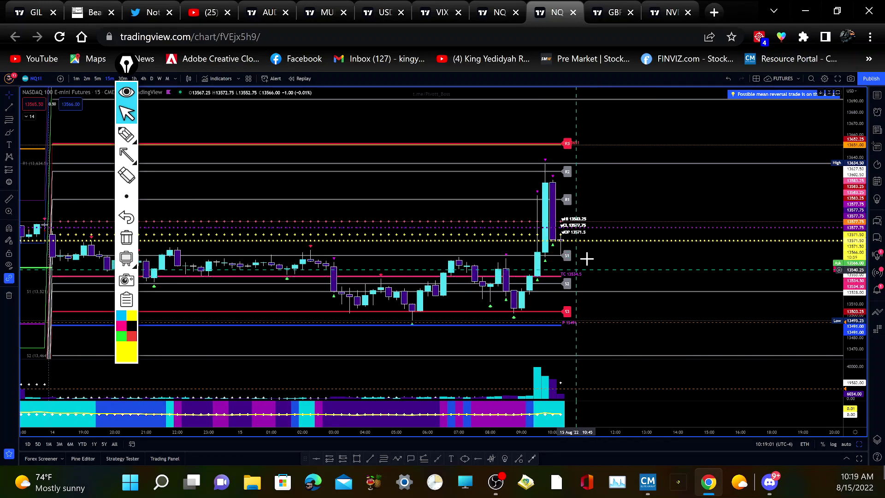
Review TradingView's NVDA 5-minute chart with the price scale stretched and the latest candles brought closer to the middle
{"action": "left_click", "coordinate": [663, 8]}
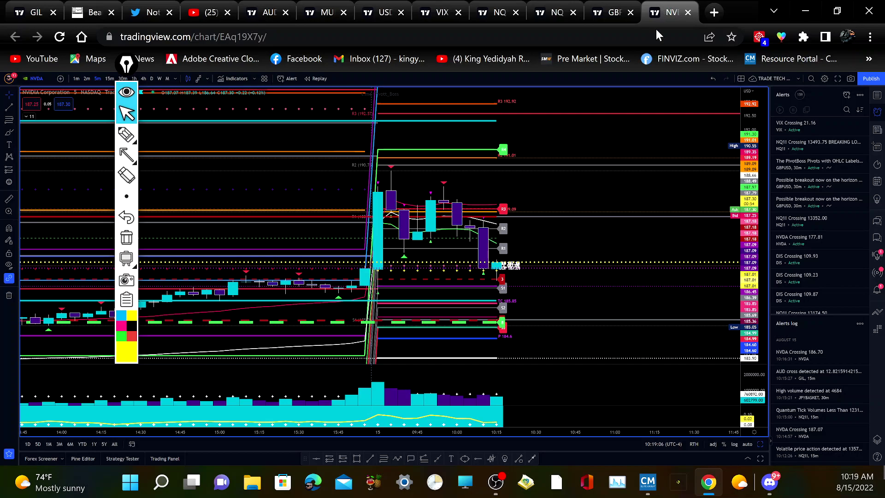
{"action": "left_click_drag", "start_coordinate": [743, 280], "coordinate": [709, 242]}
{"action": "left_click_drag", "start_coordinate": [644, 293], "coordinate": [619, 249]}
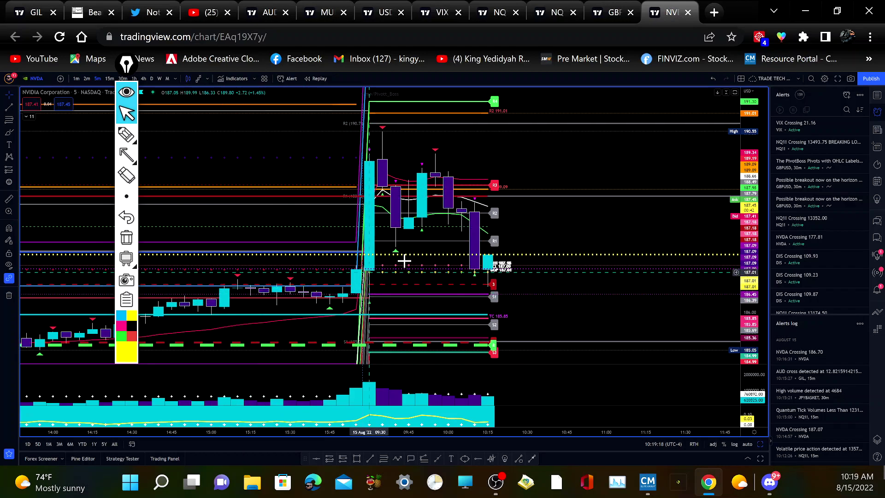
Return to the trading platform and move NVDA's 188 order to 187.52 on the middle 5-minute chart
{"action": "left_click", "coordinate": [804, 13]}
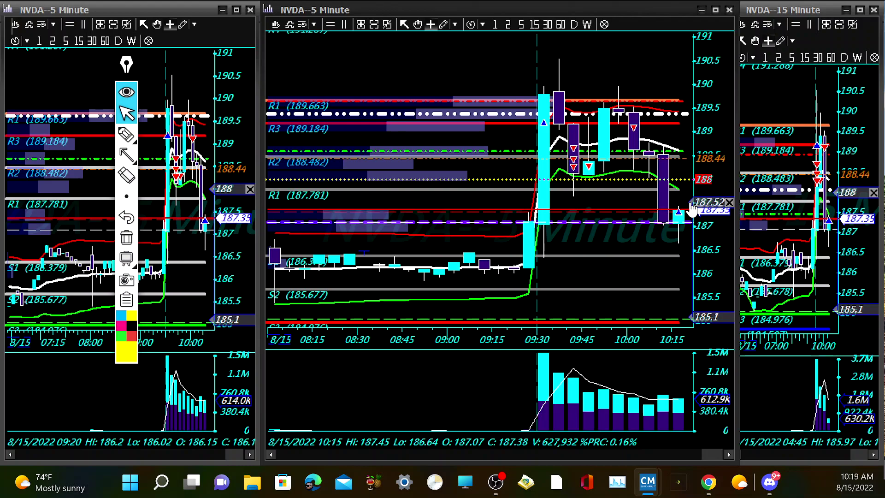
{"action": "left_click", "coordinate": [693, 209]}
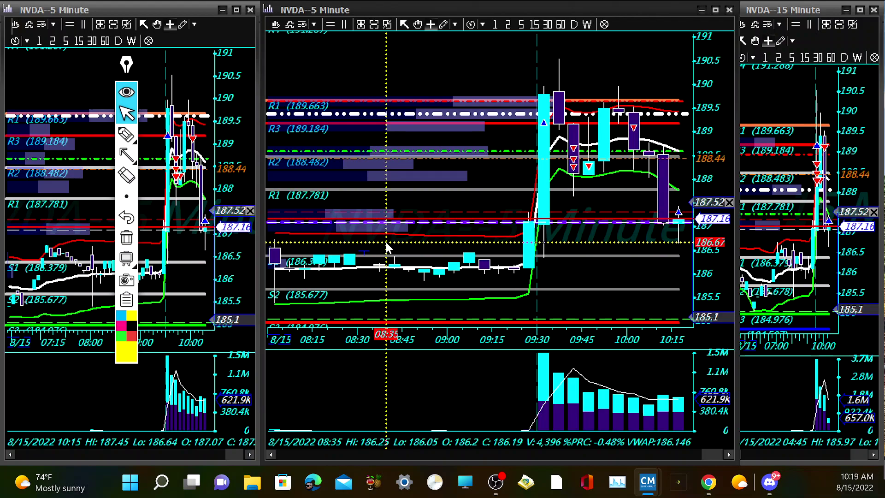
Maximize the middle NVDA 5-minute chart, bring the Level 2 window over it, and examine bids and asks deeper in the book
{"action": "left_click", "coordinate": [715, 9]}
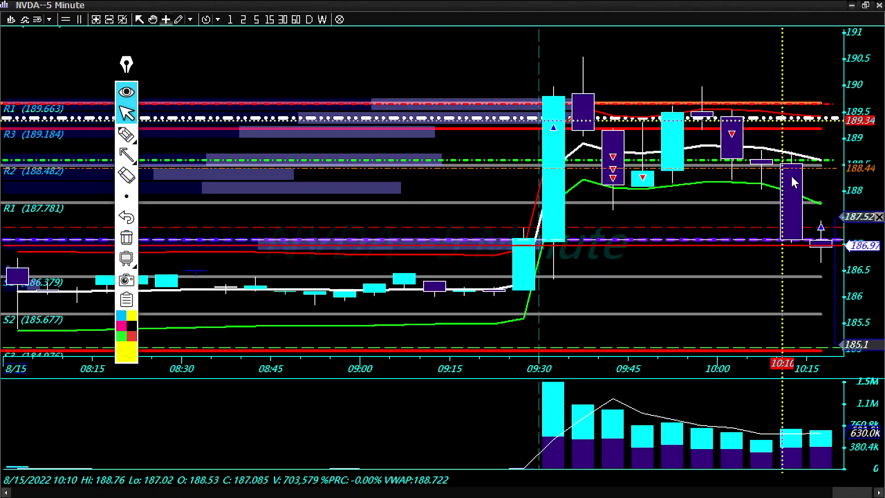
{"action": "scroll", "coordinate": [825, 223], "scroll_direction": "down", "scroll_amount": 1}
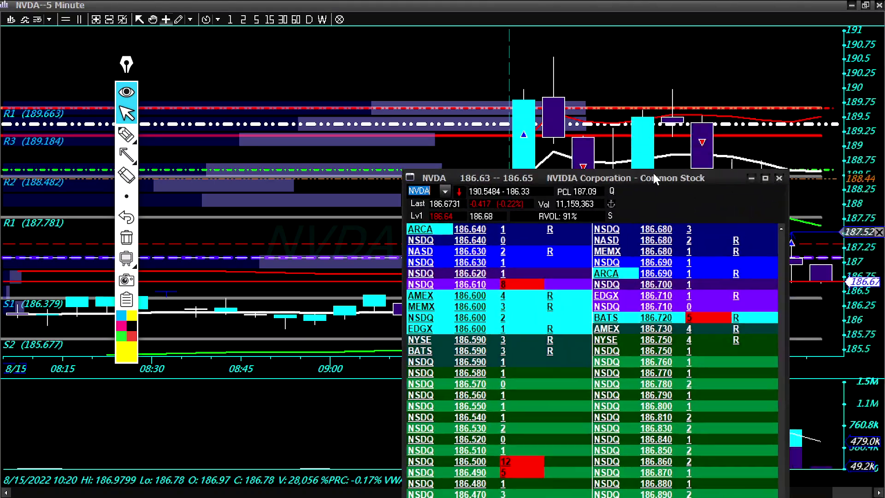
{"action": "left_click_drag", "start_coordinate": [653, 173], "coordinate": [434, 10]}
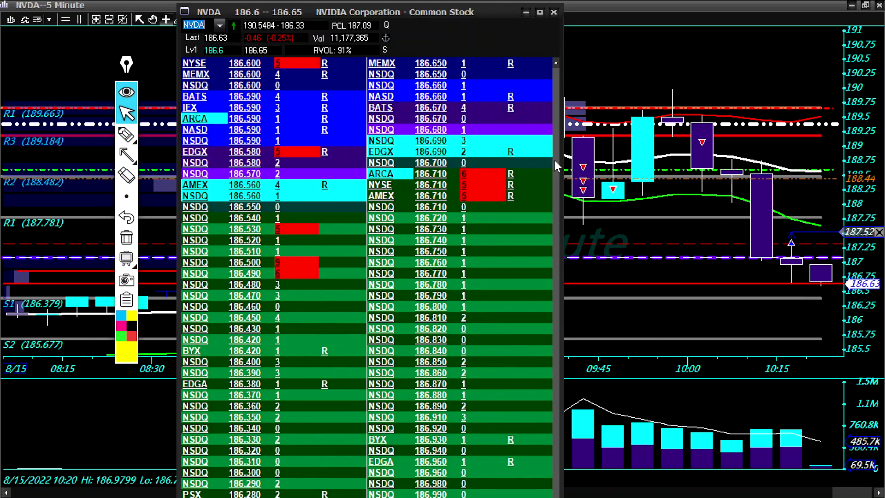
{"action": "scroll", "coordinate": [527, 277], "scroll_direction": "down", "scroll_amount": 10}
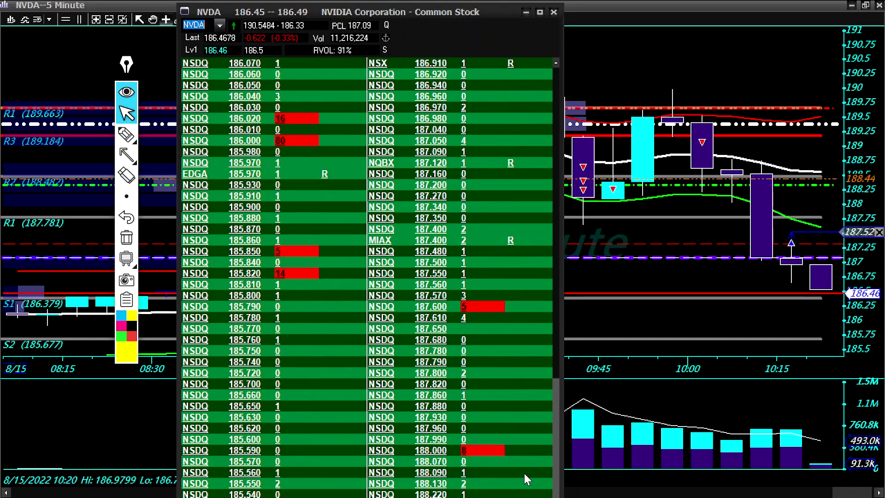
{"action": "scroll", "coordinate": [546, 374], "scroll_direction": "up", "scroll_amount": 10}
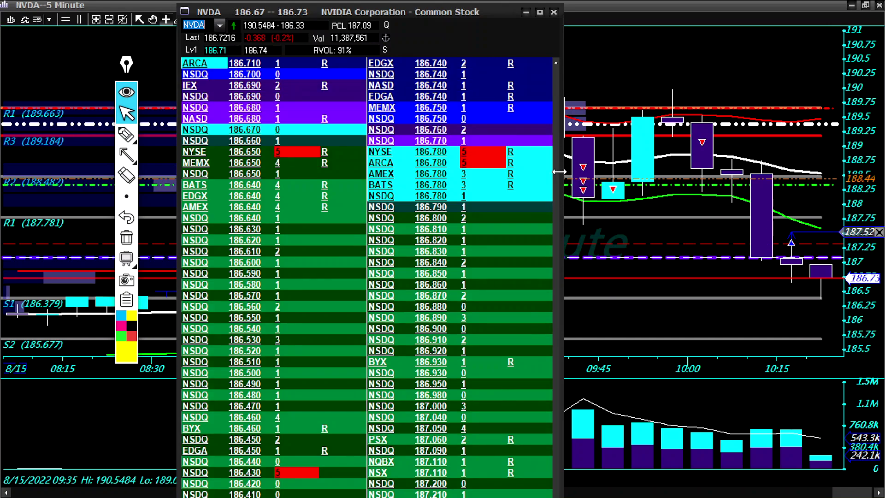
{"action": "scroll", "coordinate": [555, 217], "scroll_direction": "down", "scroll_amount": 2}
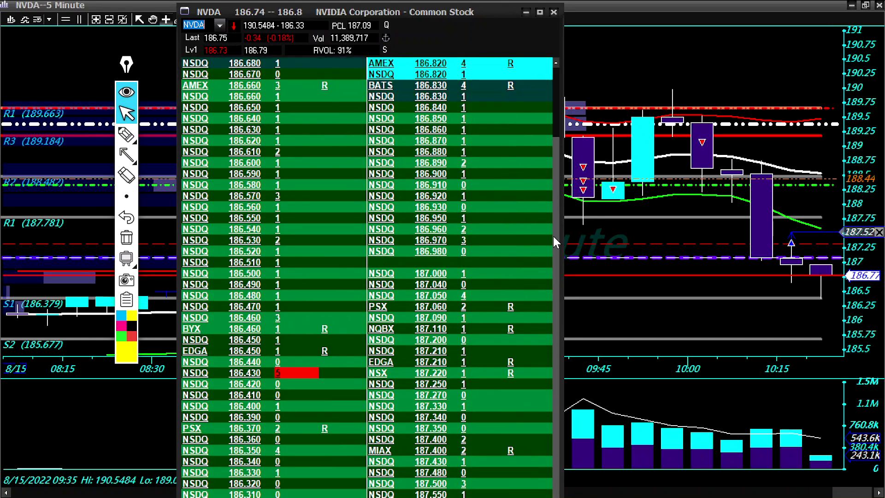
{"action": "left_click_drag", "start_coordinate": [552, 236], "coordinate": [545, 165]}
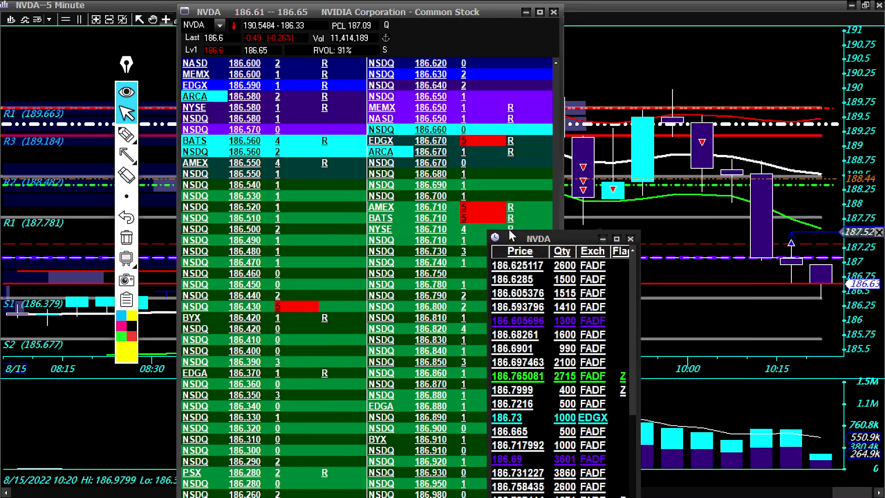
Place NVDA's time and sales window beside the Level 2 quotes and examine the resting orders around the 186 level
{"action": "left_click_drag", "start_coordinate": [610, 233], "coordinate": [631, 12]}
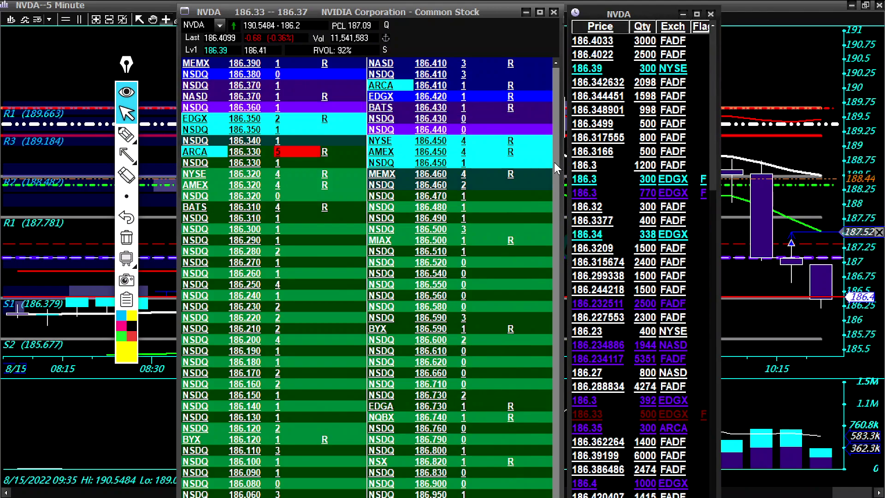
{"action": "scroll", "coordinate": [548, 231], "scroll_direction": "down", "scroll_amount": 3}
{"action": "scroll", "coordinate": [549, 322], "scroll_direction": "up", "scroll_amount": 3}
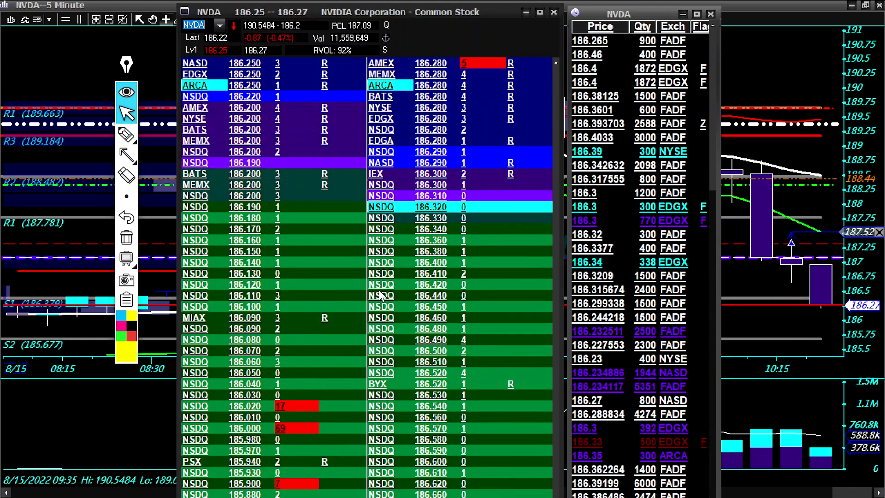
{"action": "scroll", "coordinate": [557, 210], "scroll_direction": "down", "scroll_amount": 6}
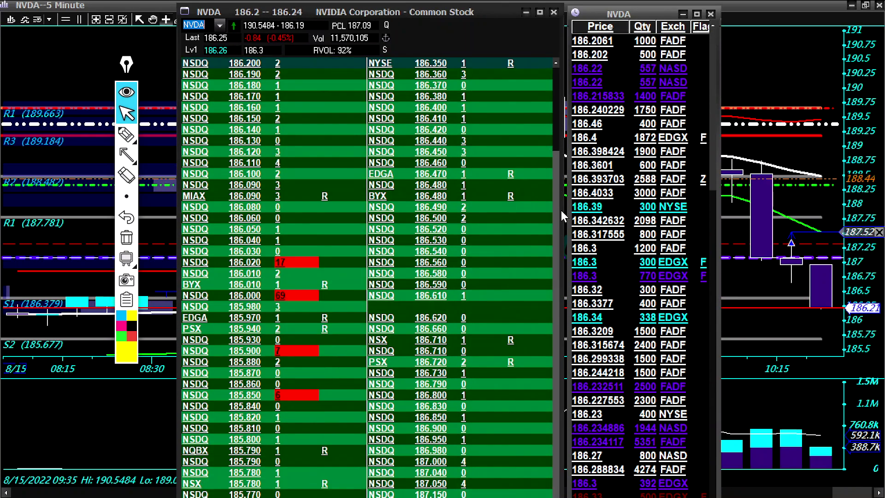
{"action": "left_click_drag", "start_coordinate": [553, 278], "coordinate": [544, 352]}
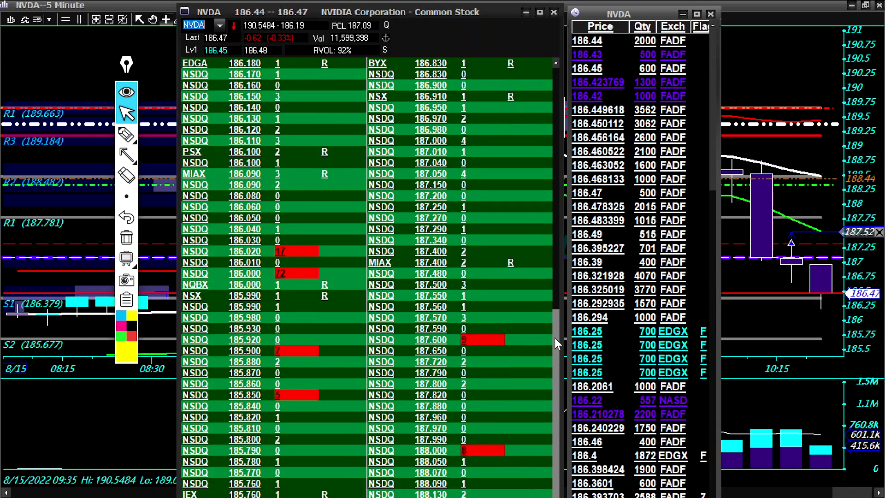
{"action": "left_click_drag", "start_coordinate": [557, 343], "coordinate": [572, 124]}
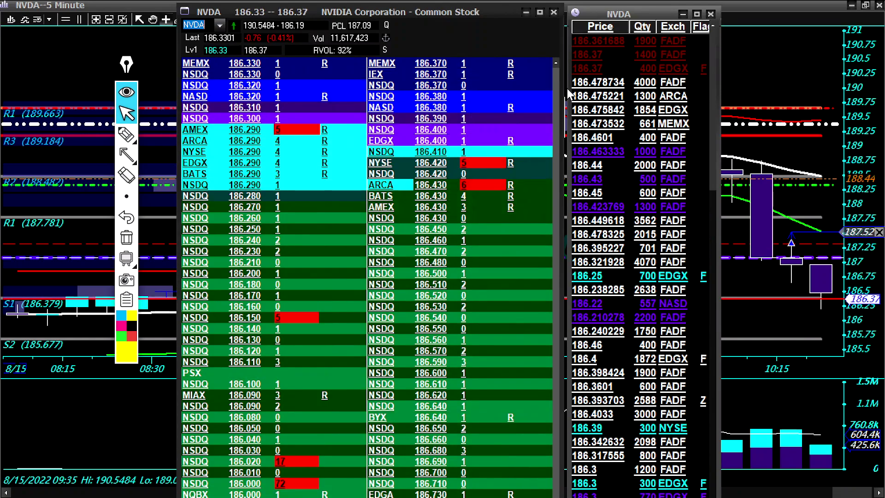
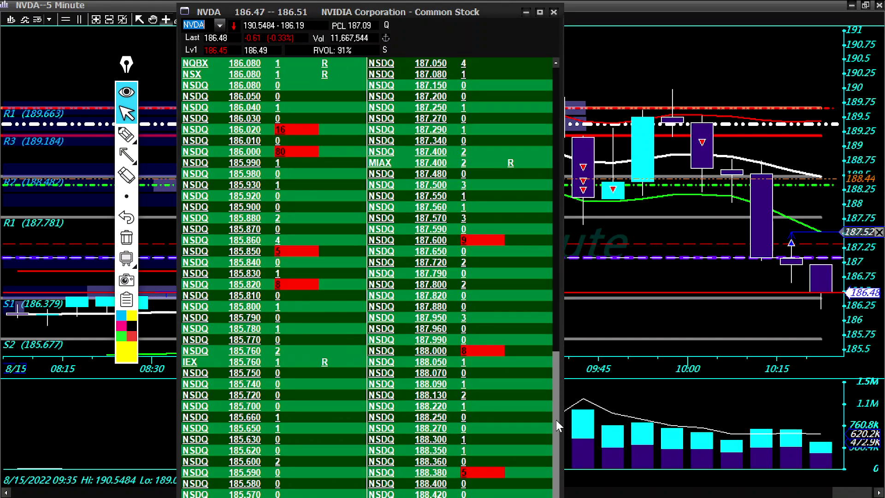
Compare the large bid orders around 186 with the ask orders from 187 up to 189 in NVDA's Level 2 book
{"action": "left_click_drag", "start_coordinate": [556, 419], "coordinate": [548, 161]}
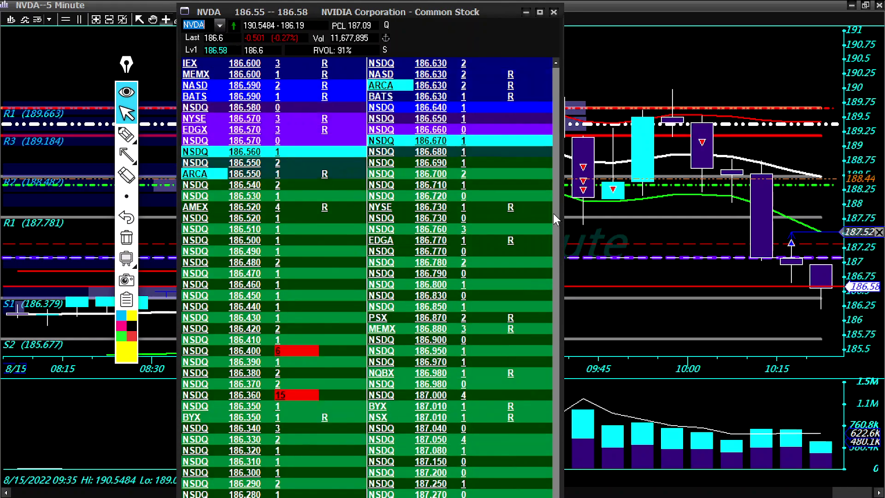
{"action": "scroll", "coordinate": [557, 235], "scroll_direction": "down", "scroll_amount": 2}
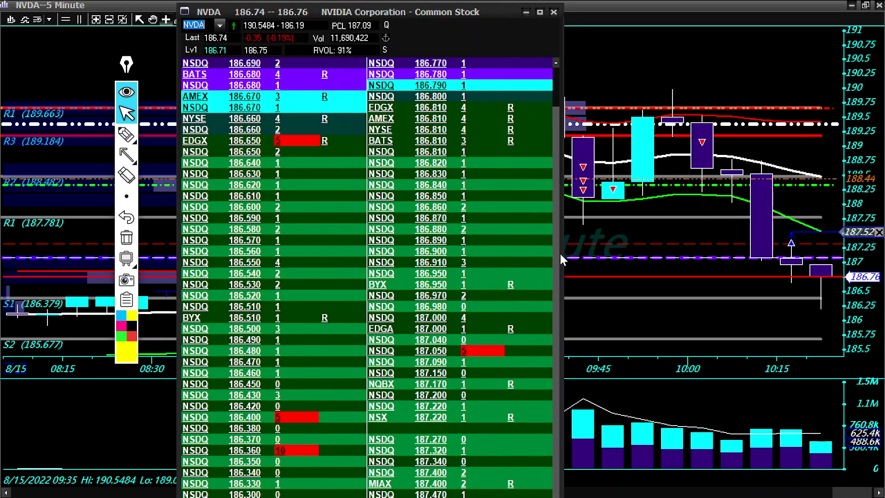
{"action": "left_click_drag", "start_coordinate": [560, 264], "coordinate": [537, 484]}
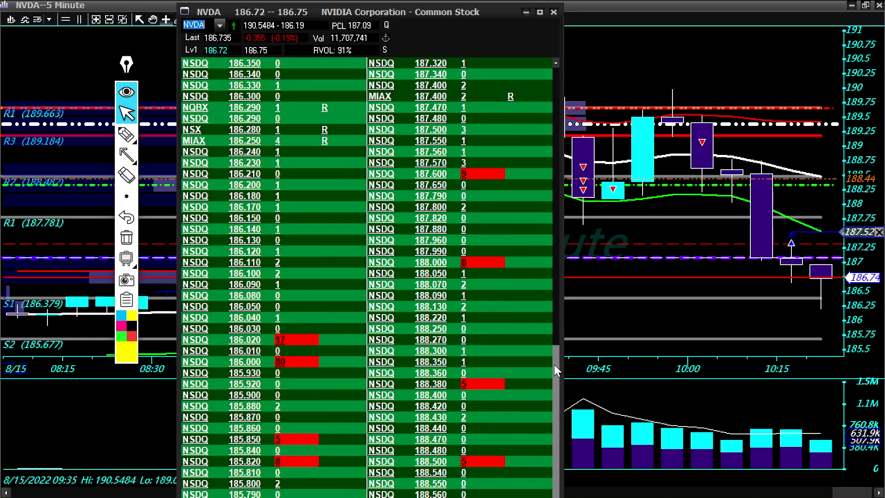
{"action": "left_click_drag", "start_coordinate": [554, 364], "coordinate": [557, 413]}
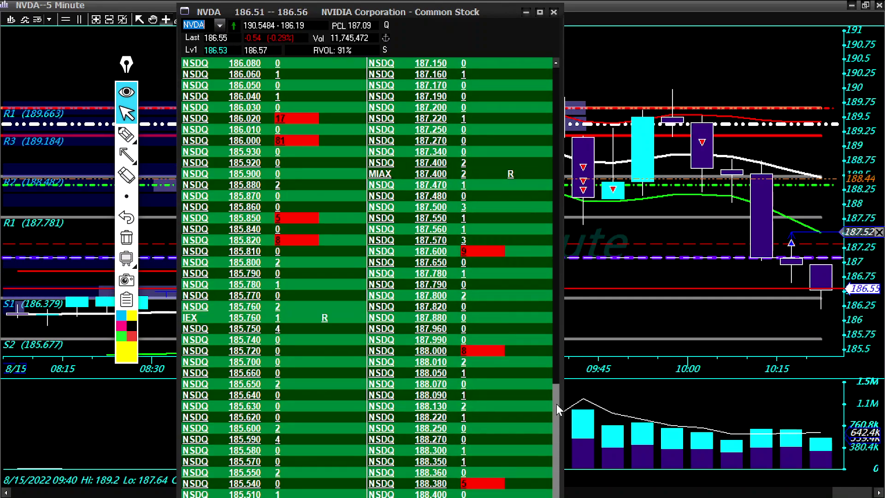
{"action": "left_click_drag", "start_coordinate": [555, 427], "coordinate": [545, 471]}
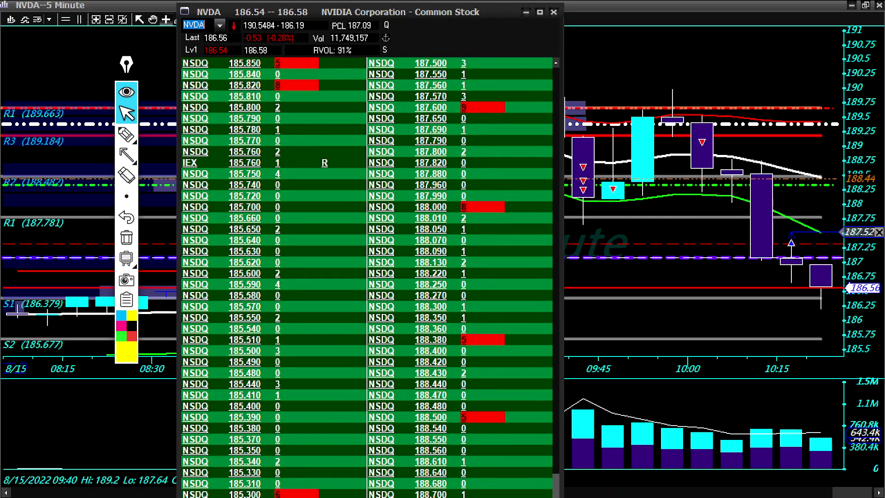
{"action": "scroll", "coordinate": [546, 444], "scroll_direction": "up", "scroll_amount": 3}
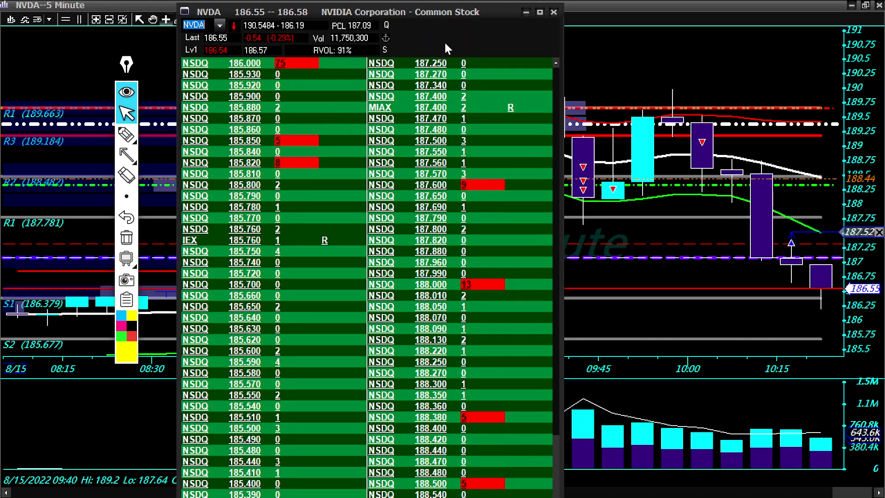
{"action": "left_click_drag", "start_coordinate": [470, 5], "coordinate": [452, 16]}
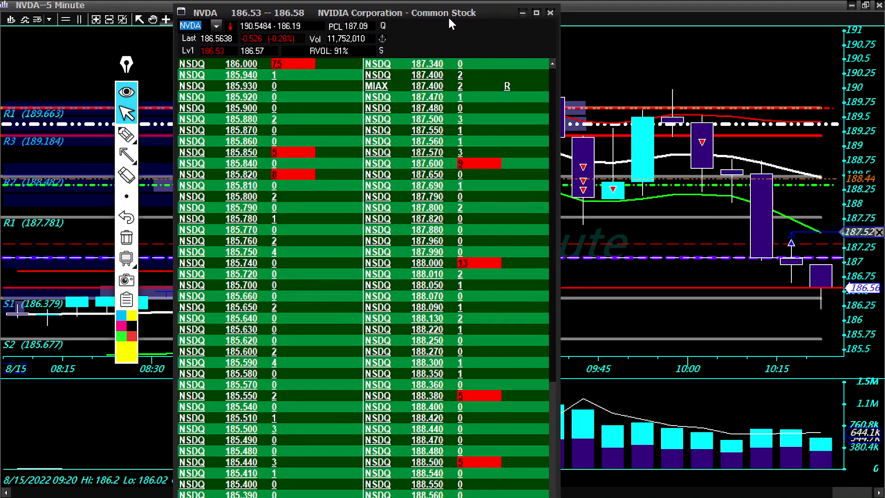
{"action": "scroll", "coordinate": [551, 393], "scroll_direction": "down", "scroll_amount": 5}
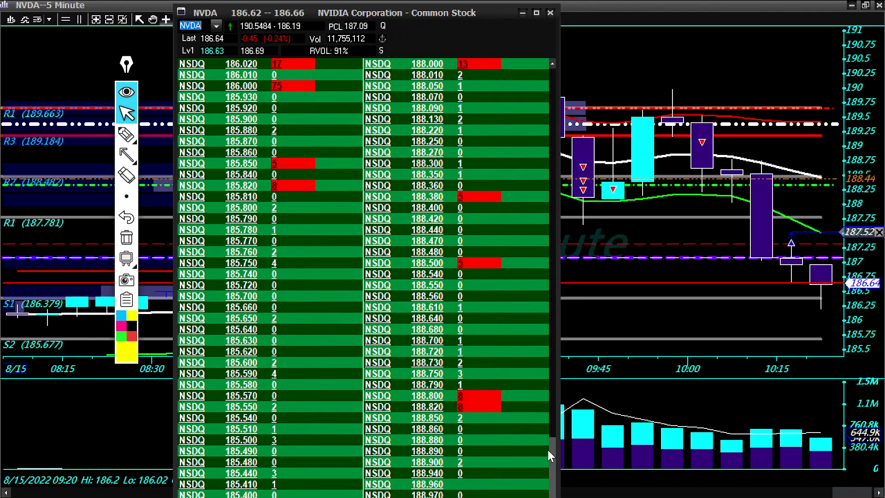
{"action": "scroll", "coordinate": [547, 457], "scroll_direction": "down", "scroll_amount": 4}
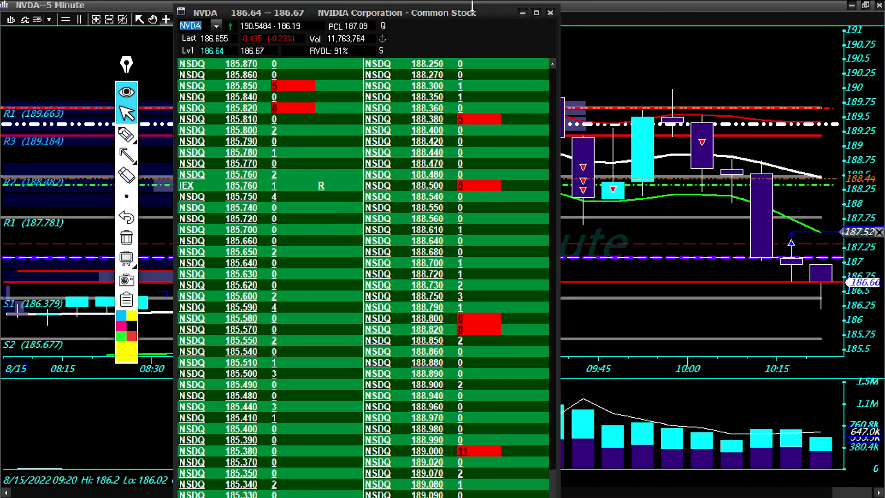
{"action": "mouse_move", "coordinate": [474, 2]}
{"action": "left_mouse_down"}
{"action": "mouse_move", "coordinate": [463, 105]}
{"action": "mouse_move", "coordinate": [460, 8]}
{"action": "left_mouse_up"}
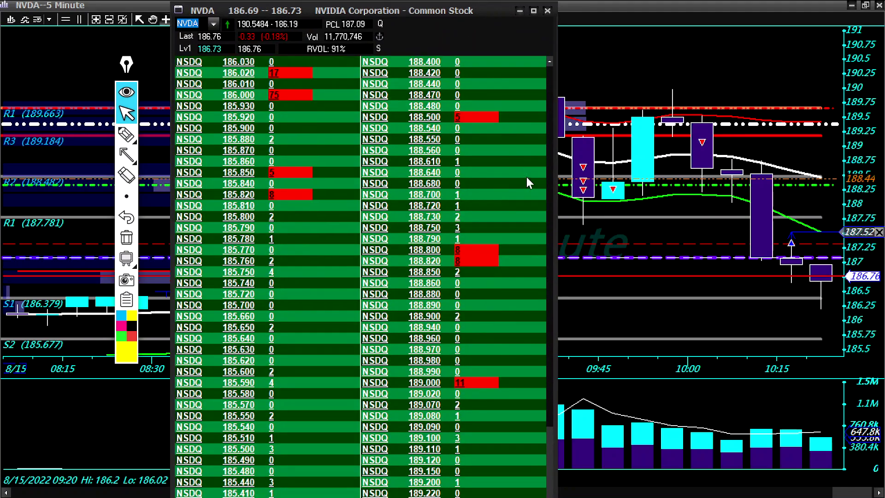
Examine NVDA's deepest Level 2 bids and asks, return to the top of the book, and move the quotes window off the chart
{"action": "left_click_drag", "start_coordinate": [551, 446], "coordinate": [549, 490]}
{"action": "scroll", "coordinate": [538, 419], "scroll_direction": "up", "scroll_amount": 6}
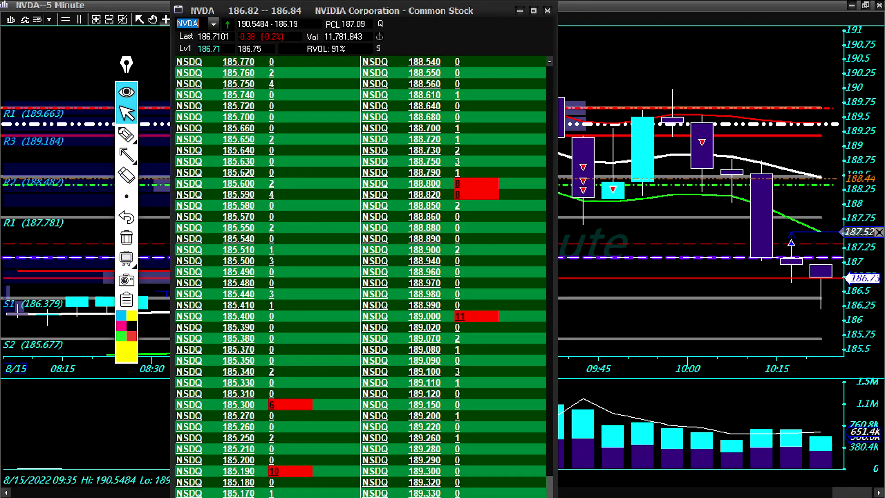
{"action": "scroll", "coordinate": [538, 419], "scroll_direction": "up", "scroll_amount": 15}
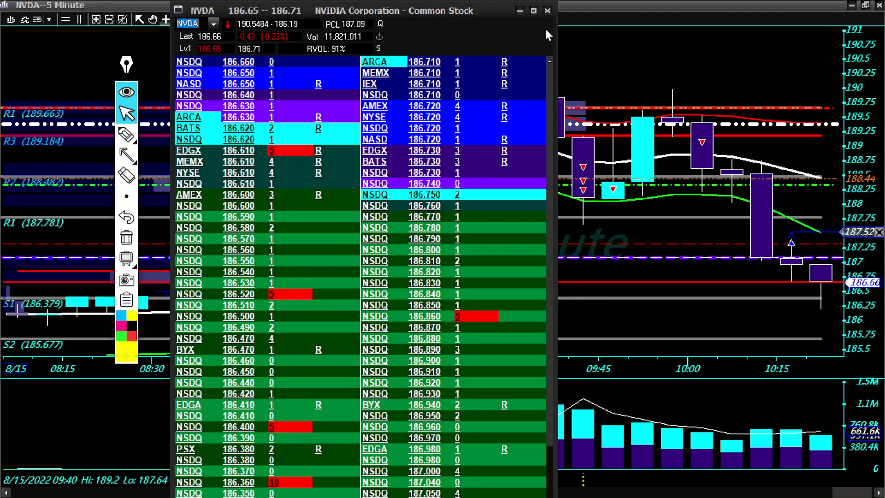
{"action": "left_click_drag", "start_coordinate": [413, 10], "coordinate": [884, 10]}
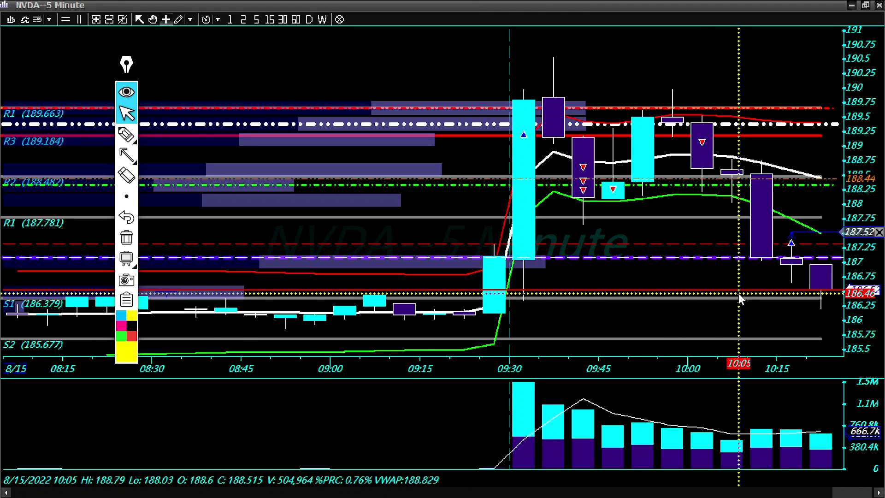
Show more history on NVDA's 5-minute chart and place the time and sales window over it to read the latest prints
{"action": "scroll", "coordinate": [738, 295], "scroll_direction": "down", "scroll_amount": 1}
{"action": "scroll", "coordinate": [739, 297], "scroll_direction": "down", "scroll_amount": 1}
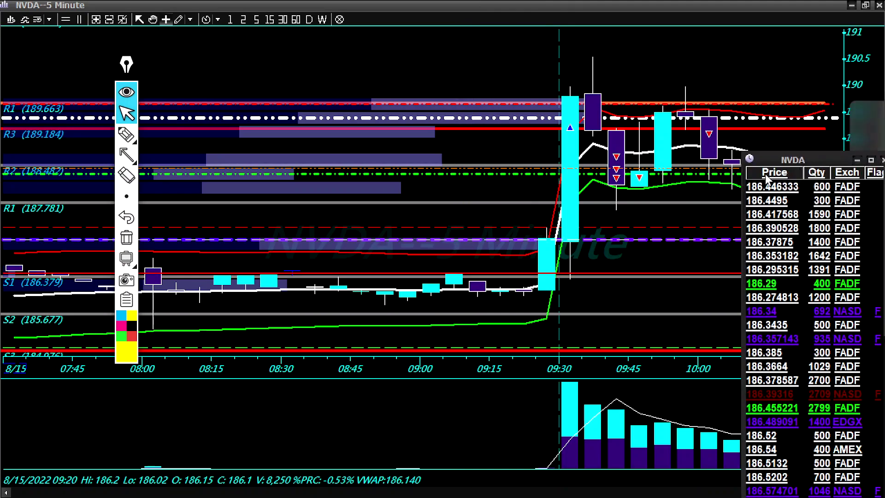
{"action": "left_click_drag", "start_coordinate": [827, 156], "coordinate": [309, 7]}
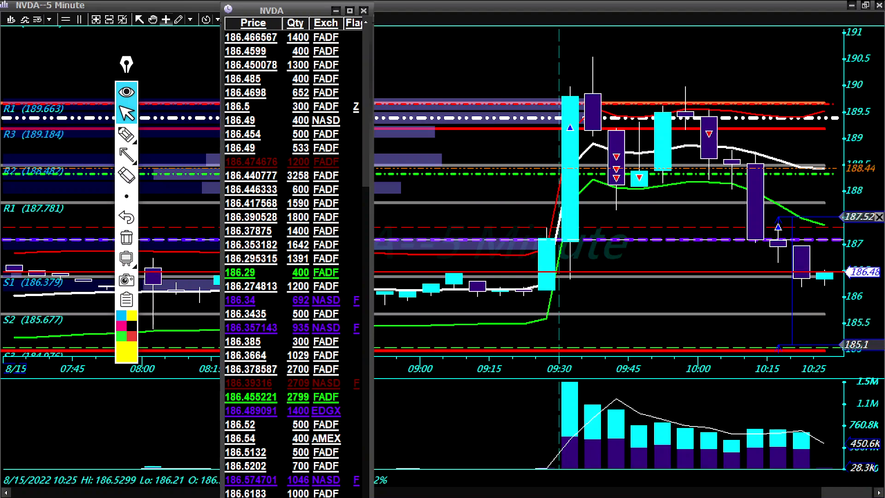
Replace NVDA's 187.52 order with one at 187.34 and clear the time and sales window off the maximized 5-minute chart
{"action": "left_click", "coordinate": [878, 217]}
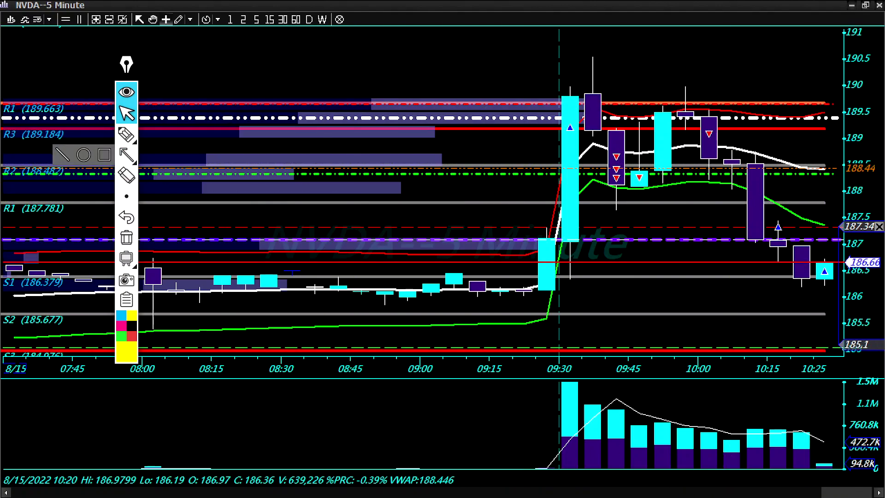
{"action": "left_click", "coordinate": [865, 6]}
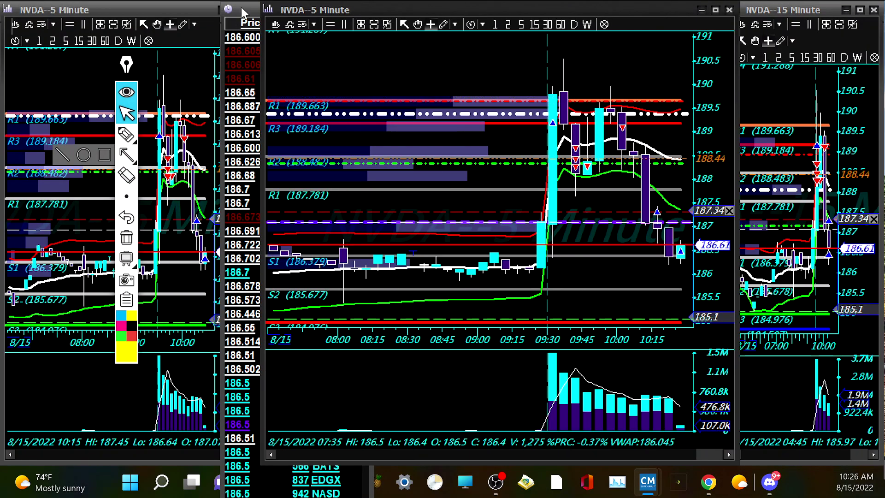
{"action": "left_click", "coordinate": [242, 7]}
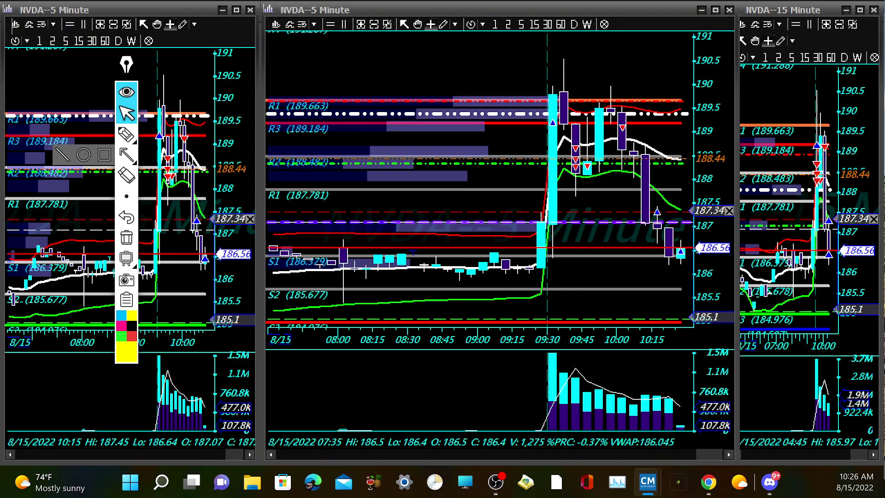
{"action": "left_click", "coordinate": [713, 10]}
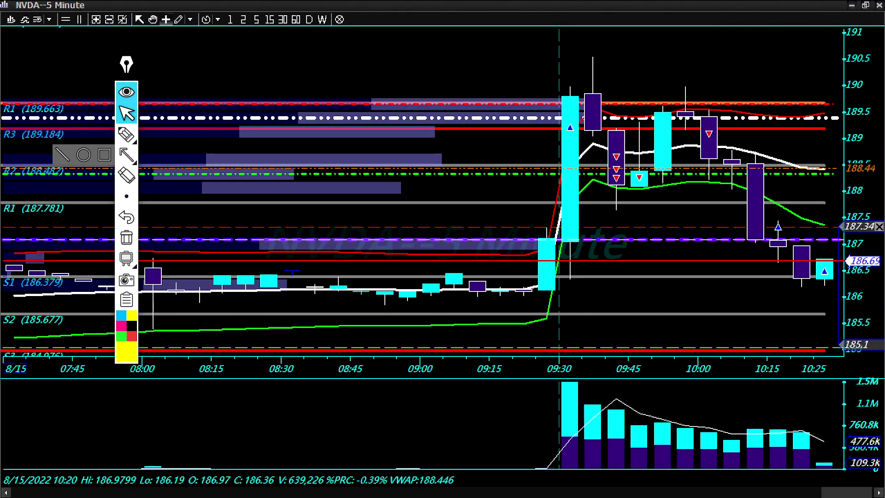
Bring NVDA's time and sales window over the chart, examine the prints, extend the visible pre-market history, and move the window away
{"action": "left_click_drag", "start_coordinate": [880, 280], "coordinate": [409, 12]}
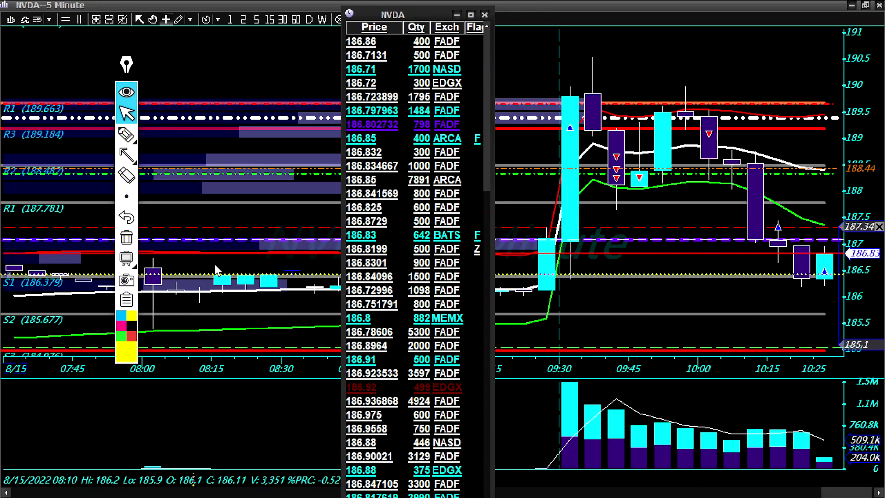
{"action": "scroll", "coordinate": [213, 276], "scroll_direction": "down", "scroll_amount": 2}
{"action": "scroll", "coordinate": [213, 276], "scroll_direction": "down", "scroll_amount": 1}
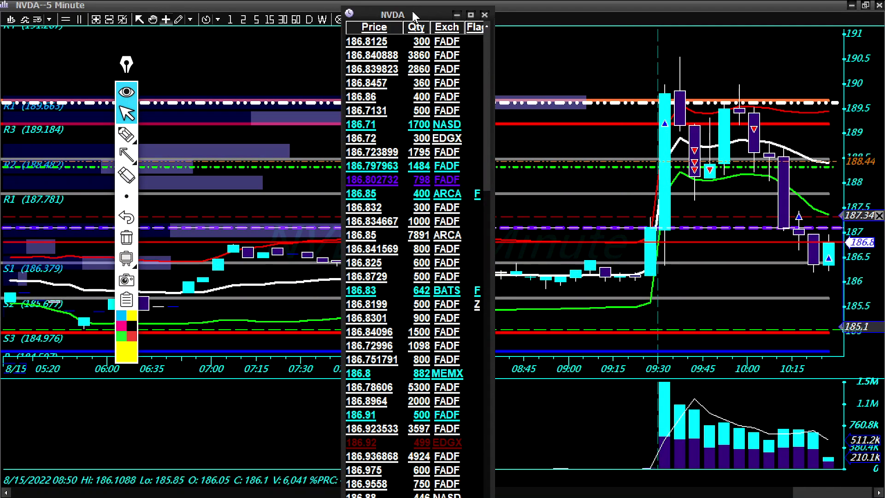
{"action": "left_click_drag", "start_coordinate": [411, 11], "coordinate": [665, 79]}
{"action": "left_click", "coordinate": [731, 174]}
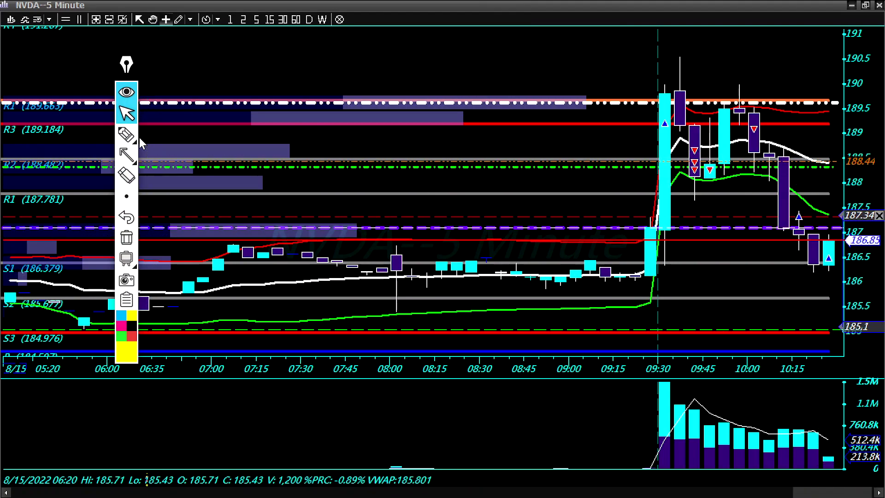
Mark NVDA's pre-market candles with yellow arrows from above and below, and erase all the arrows
{"action": "left_click", "coordinate": [127, 155]}
{"action": "left_click_drag", "start_coordinate": [645, 160], "coordinate": [602, 224]}
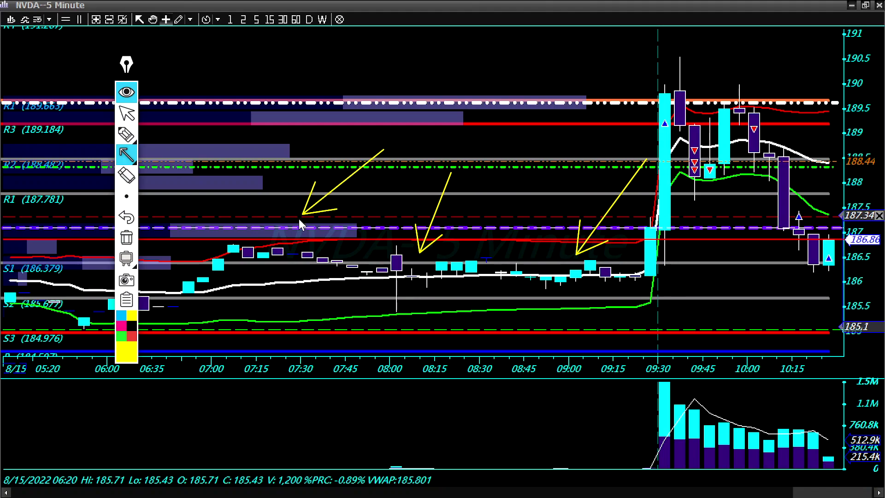
{"action": "left_click_drag", "start_coordinate": [298, 219], "coordinate": [286, 241]}
{"action": "left_click_drag", "start_coordinate": [198, 162], "coordinate": [186, 272]}
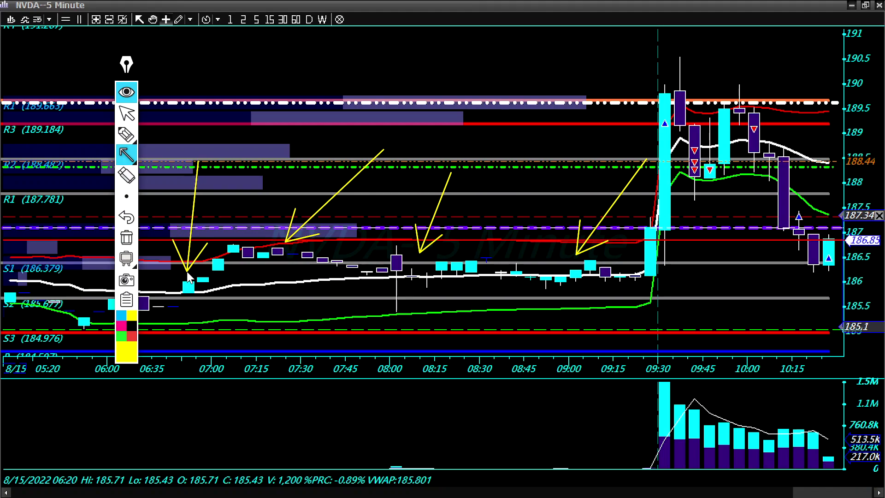
{"action": "left_click_drag", "start_coordinate": [257, 296], "coordinate": [266, 283]}
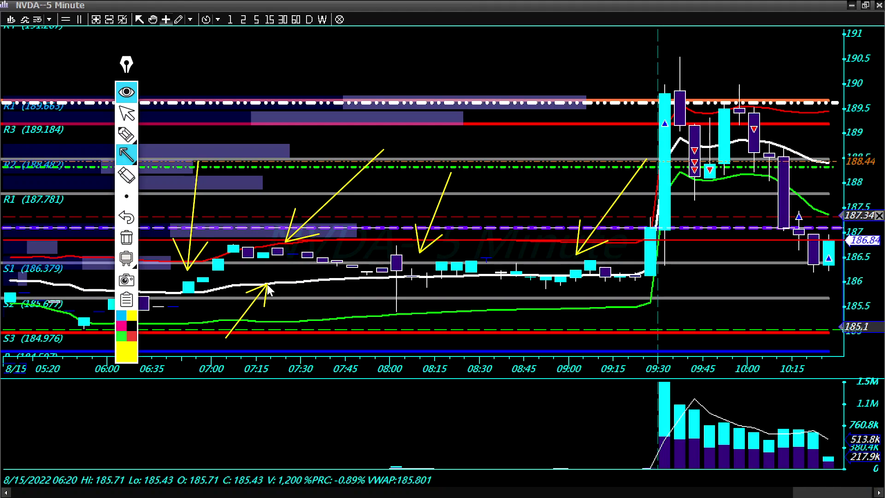
{"action": "left_click_drag", "start_coordinate": [325, 346], "coordinate": [401, 278]}
{"action": "left_click_drag", "start_coordinate": [536, 317], "coordinate": [580, 275]}
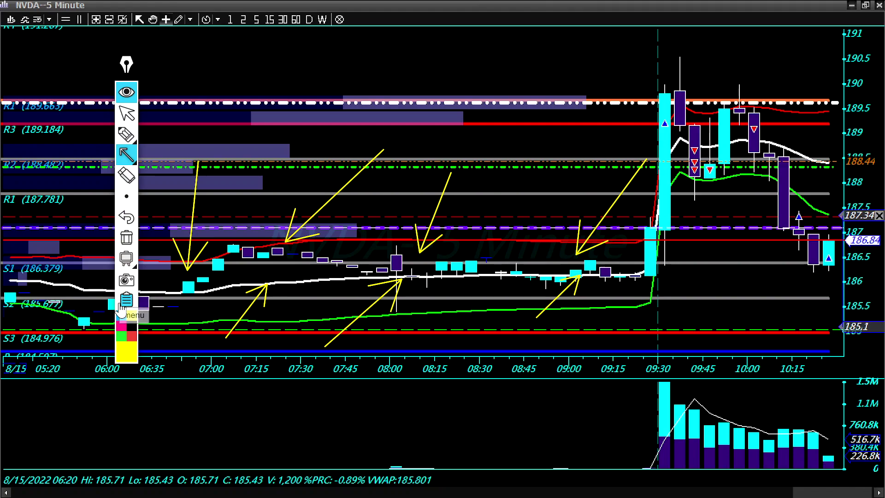
{"action": "left_click", "coordinate": [126, 238]}
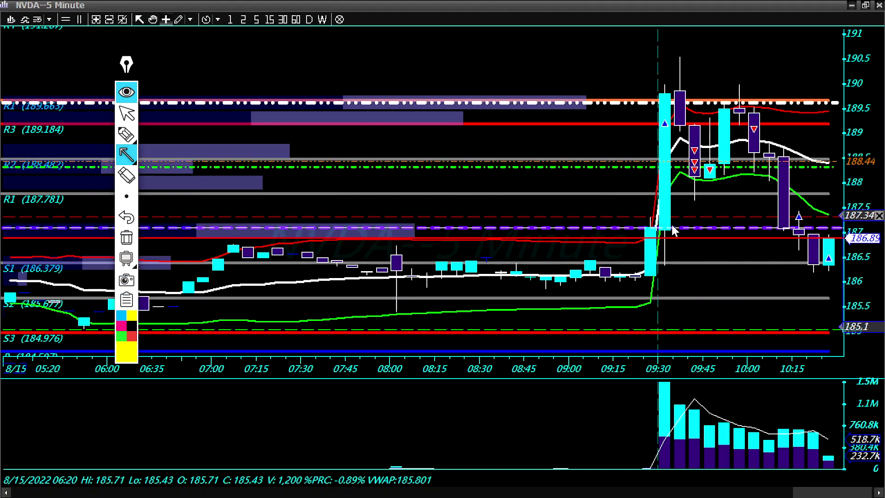
{"action": "left_click", "coordinate": [126, 113]}
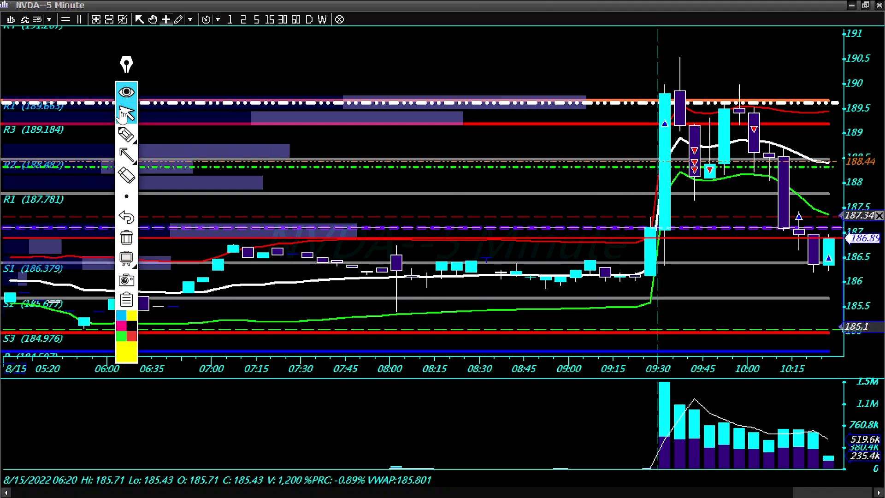
Draw five yellow arrows pointing down at NVDA's pre-market candles between about 08:15 and 09:25
{"action": "scroll", "coordinate": [576, 293], "scroll_direction": "up", "scroll_amount": 3}
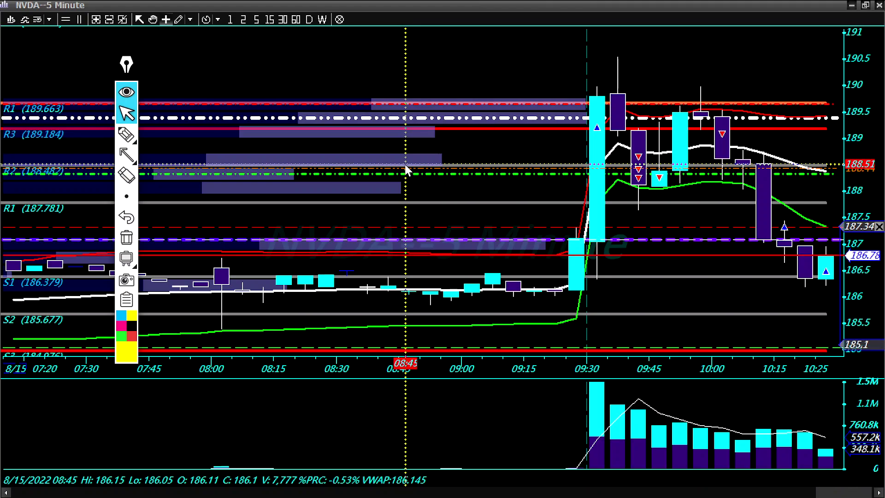
{"action": "left_click", "coordinate": [127, 154]}
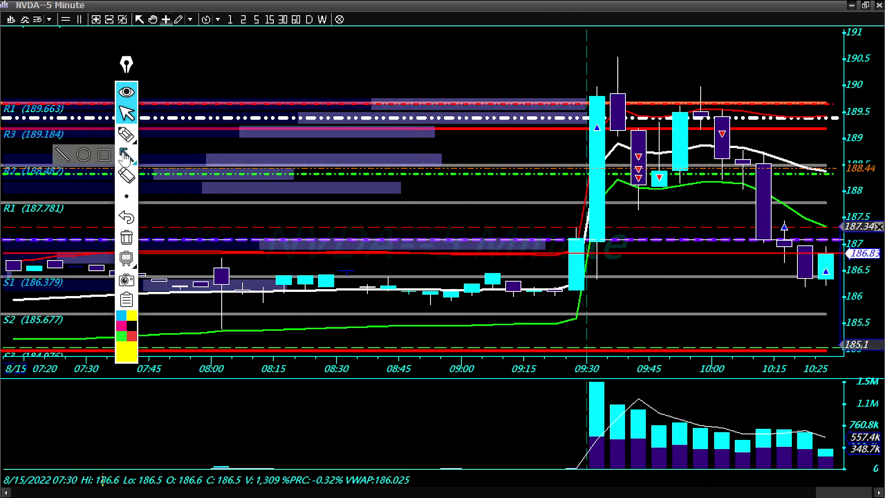
{"action": "left_click_drag", "start_coordinate": [577, 181], "coordinate": [553, 280]}
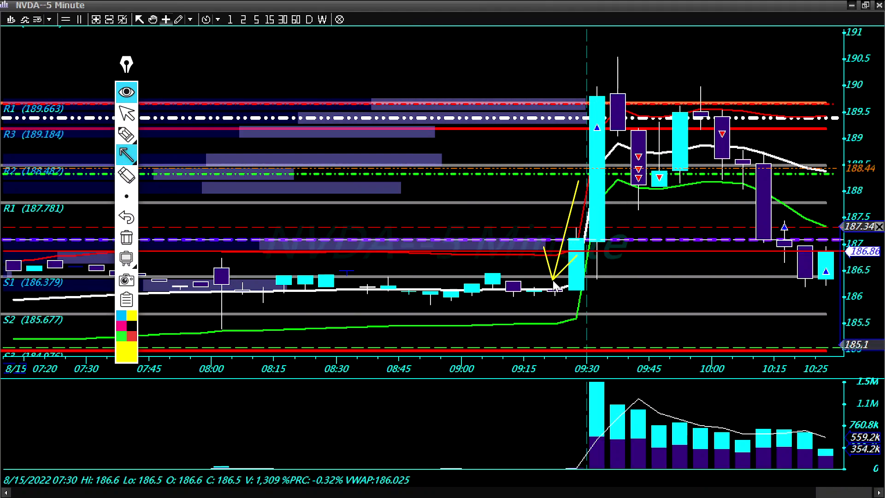
{"action": "left_click_drag", "start_coordinate": [522, 213], "coordinate": [496, 271]}
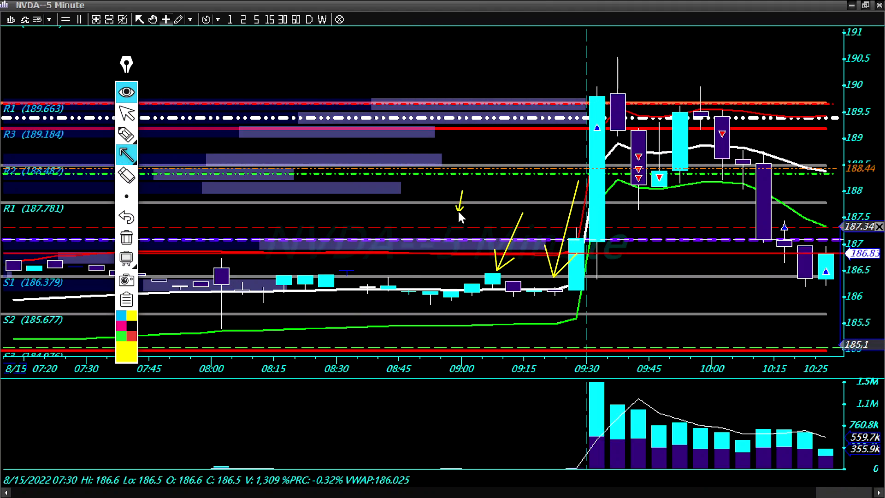
{"action": "left_click_drag", "start_coordinate": [389, 173], "coordinate": [344, 266]}
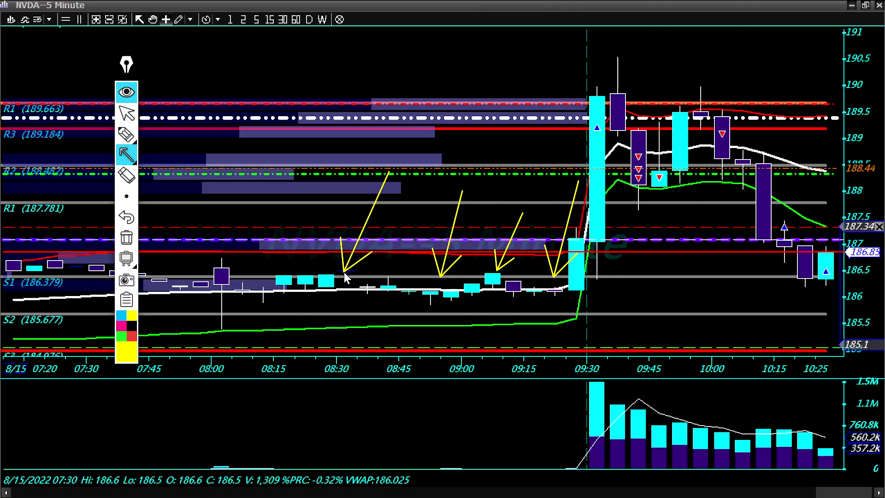
{"action": "left_click_drag", "start_coordinate": [327, 184], "coordinate": [272, 272]}
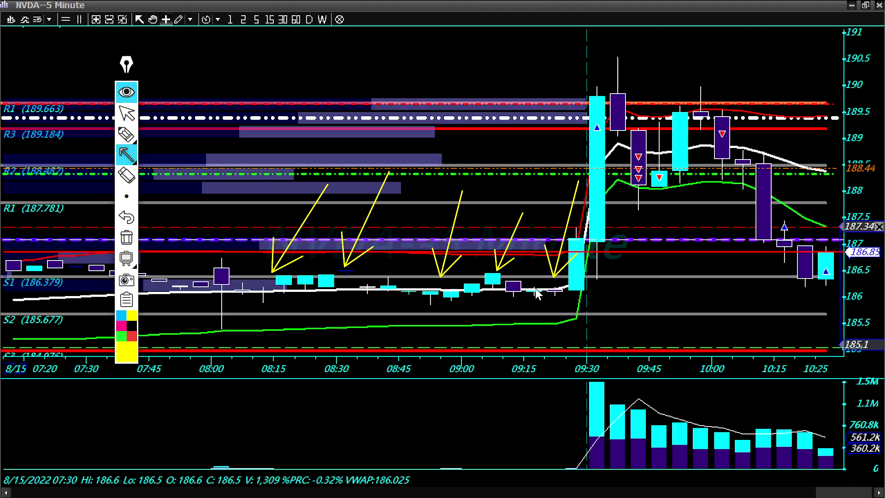
Point a yellow arrow at NVDA's latest 5-minute volume bar, and clear all drawn arrows from the chart
{"action": "left_click_drag", "start_coordinate": [808, 396], "coordinate": [827, 450]}
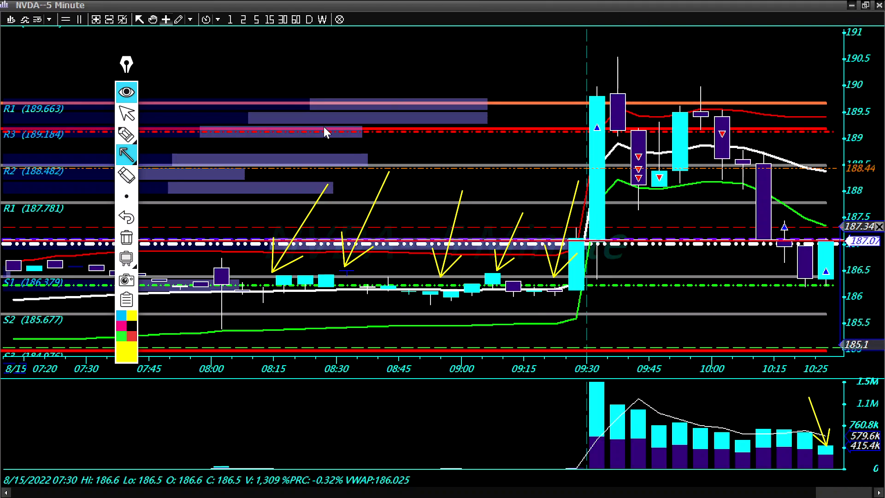
{"action": "left_click", "coordinate": [127, 238]}
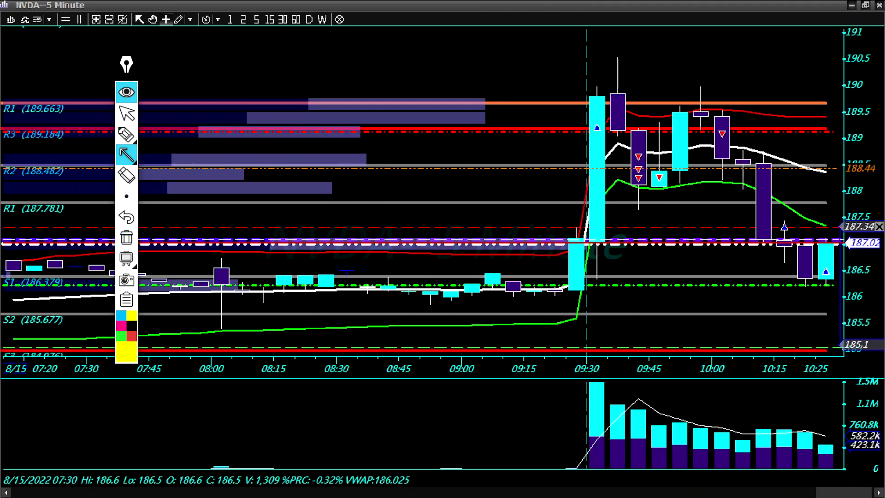
{"action": "left_click", "coordinate": [128, 113]}
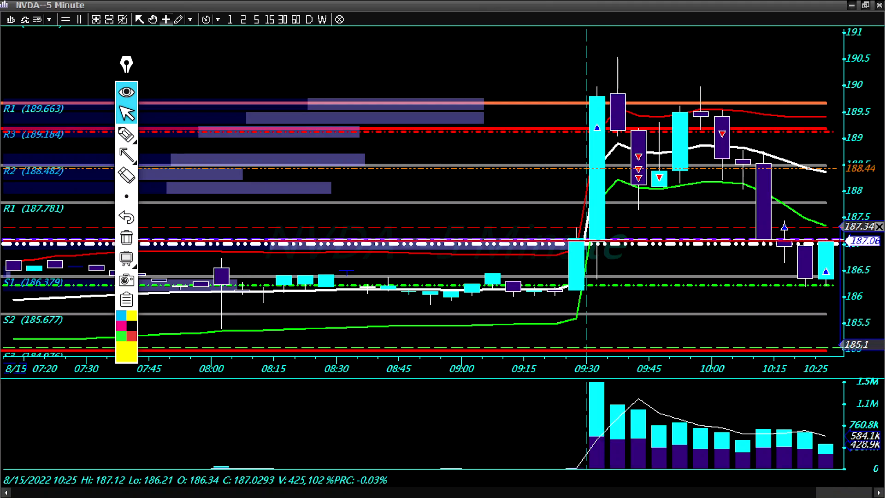
Bring NVDA's time and sales window over the 5-minute chart to read the latest prints, and move it back off
{"action": "left_click_drag", "start_coordinate": [558, 173], "coordinate": [424, 13]}
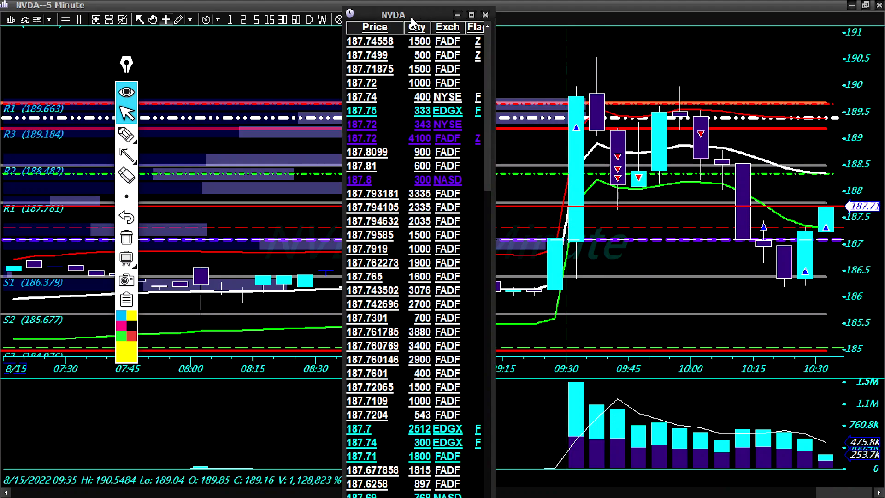
{"action": "left_click_drag", "start_coordinate": [416, 15], "coordinate": [884, 15]}
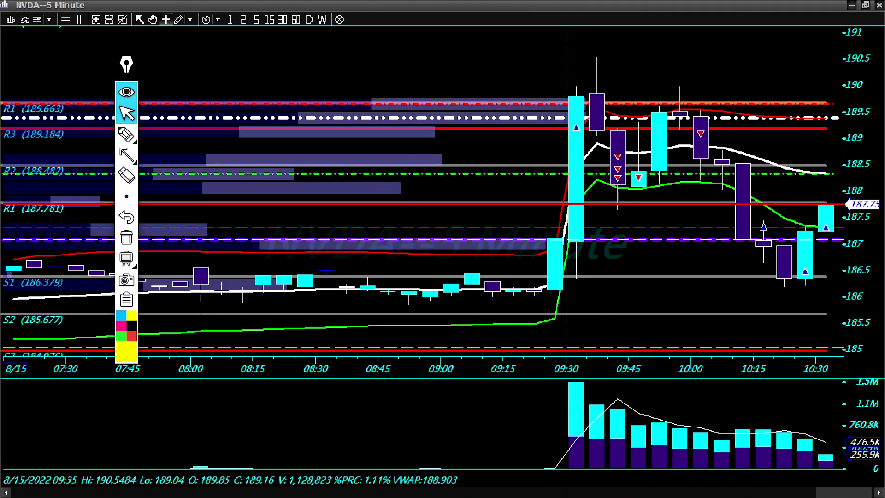